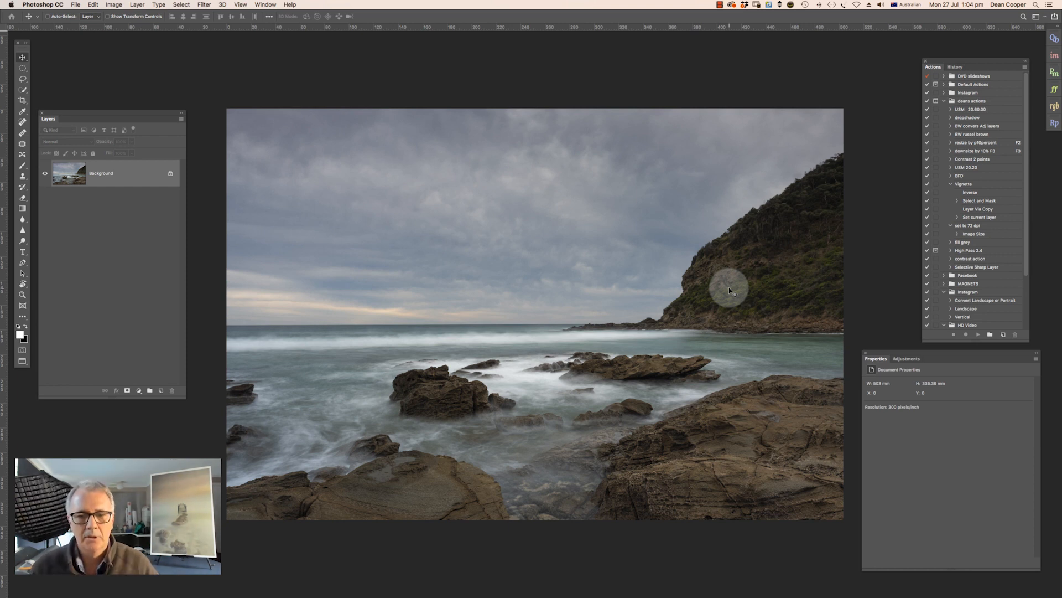
Duplicate the background layer and add a Curves adjustment that lightens the image, with a point at input 113, output 164.
key(super+j)
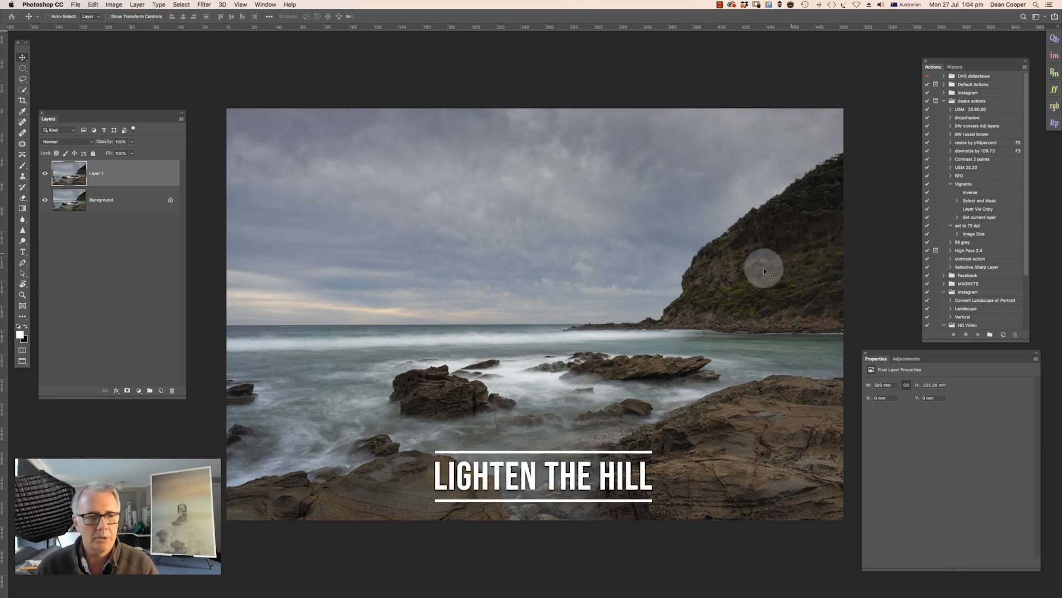
click(138, 391)
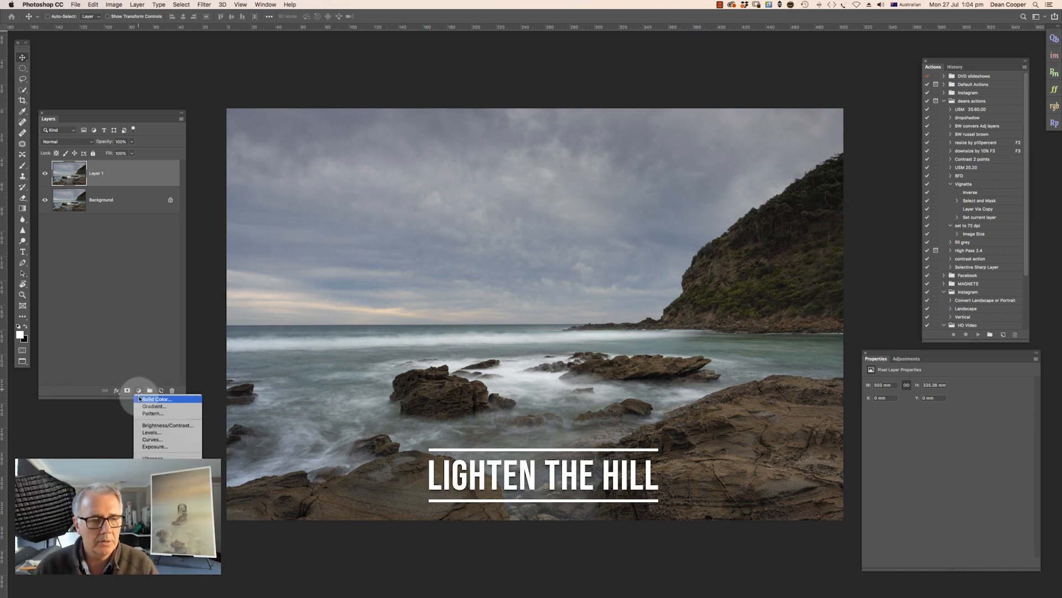
click(154, 439)
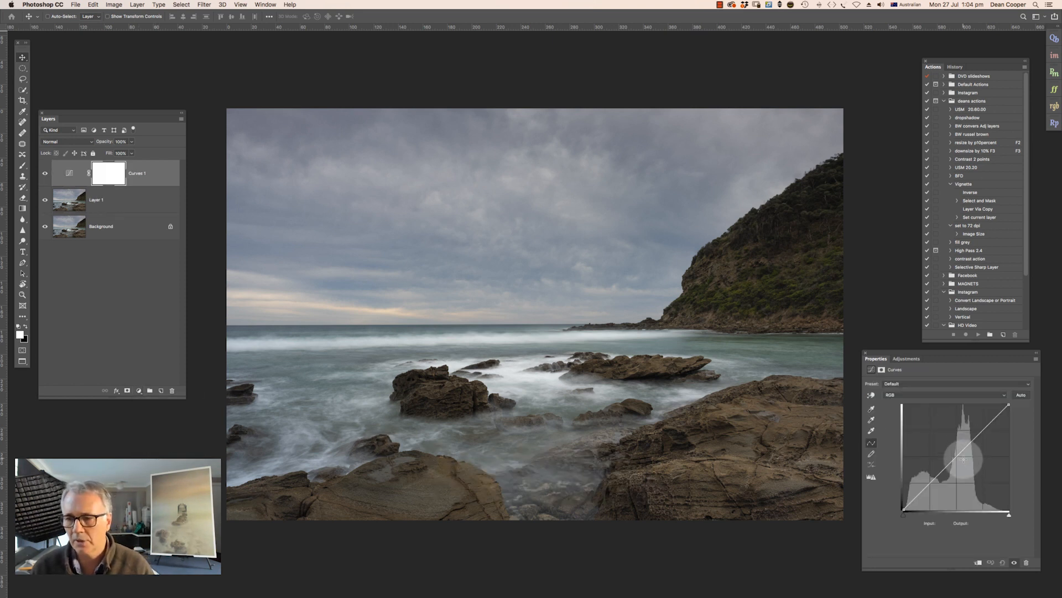
drag(951, 462, 949, 441)
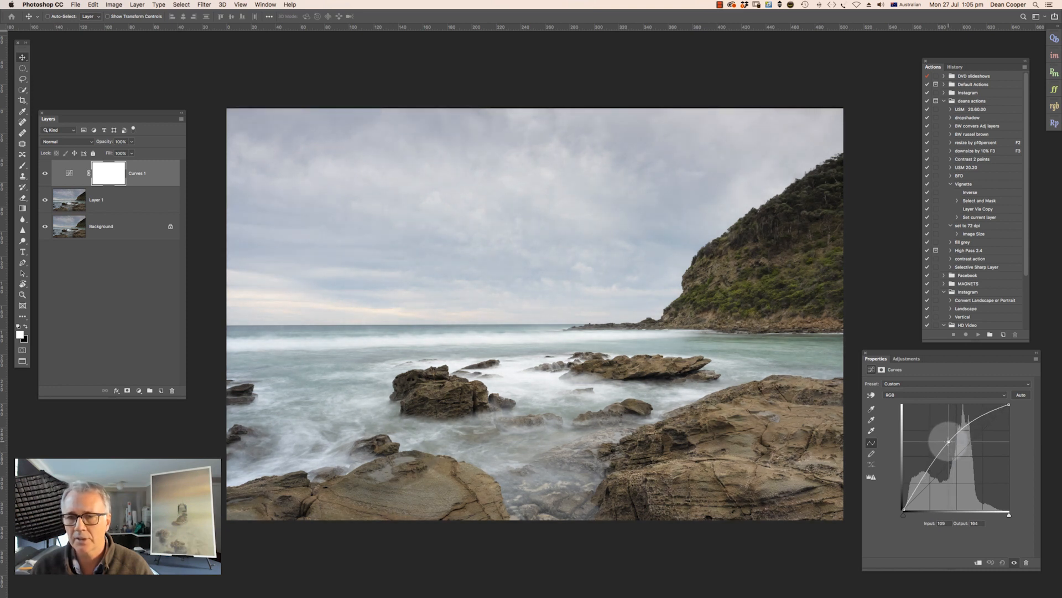
drag(948, 441, 951, 442)
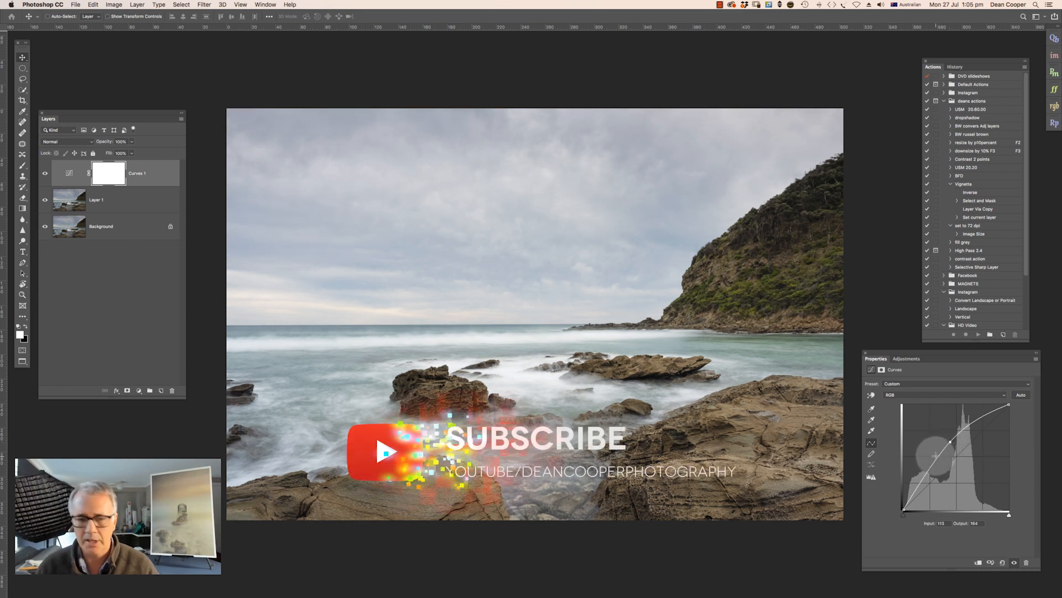
Invert the Curves mask to black and prepare an enlarged soft brush with 0% hardness.
key(super+i)
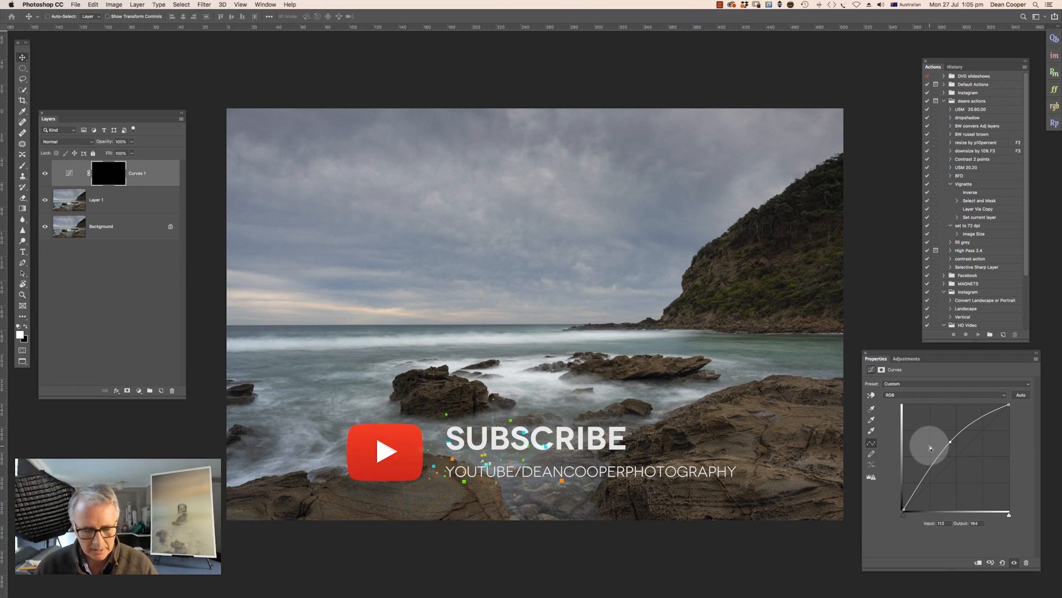
key(b)
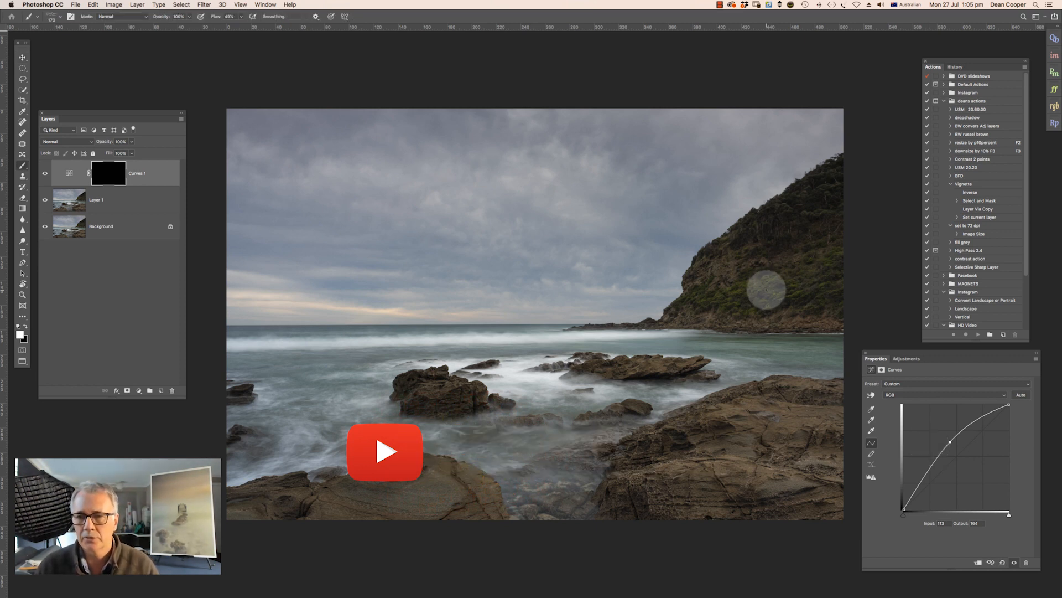
click(60, 18)
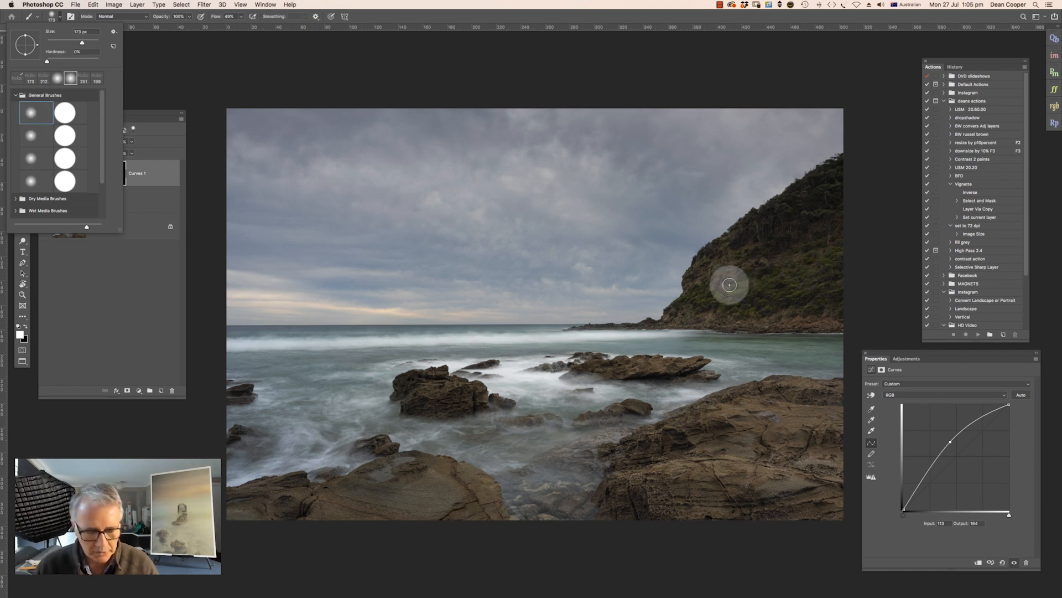
mouse_move(779, 302)
mouse_down()
mouse_move(763, 303)
mouse_move(789, 301)
mouse_up()
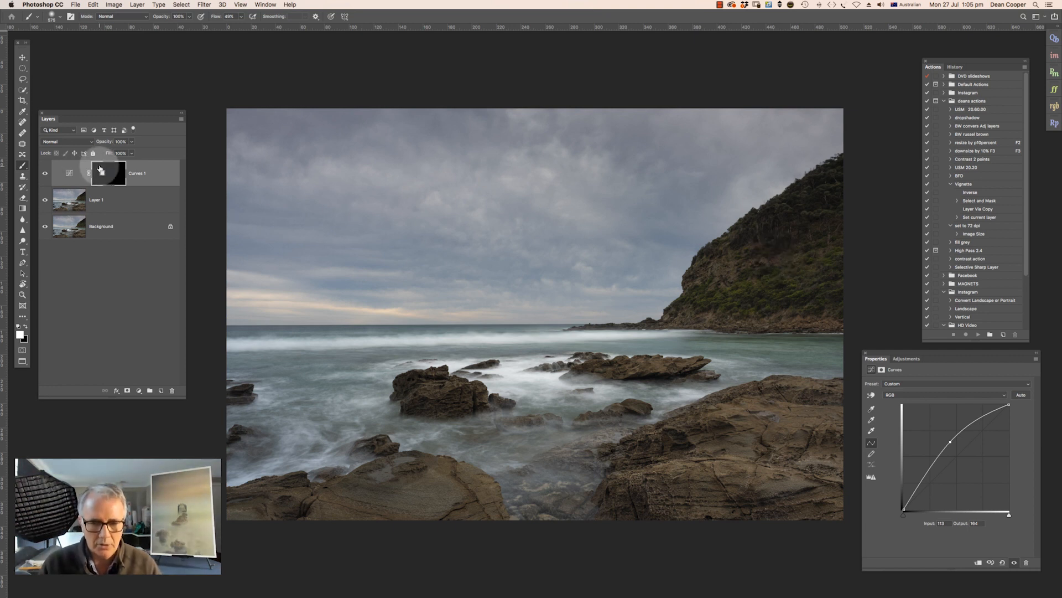
key(super+i)
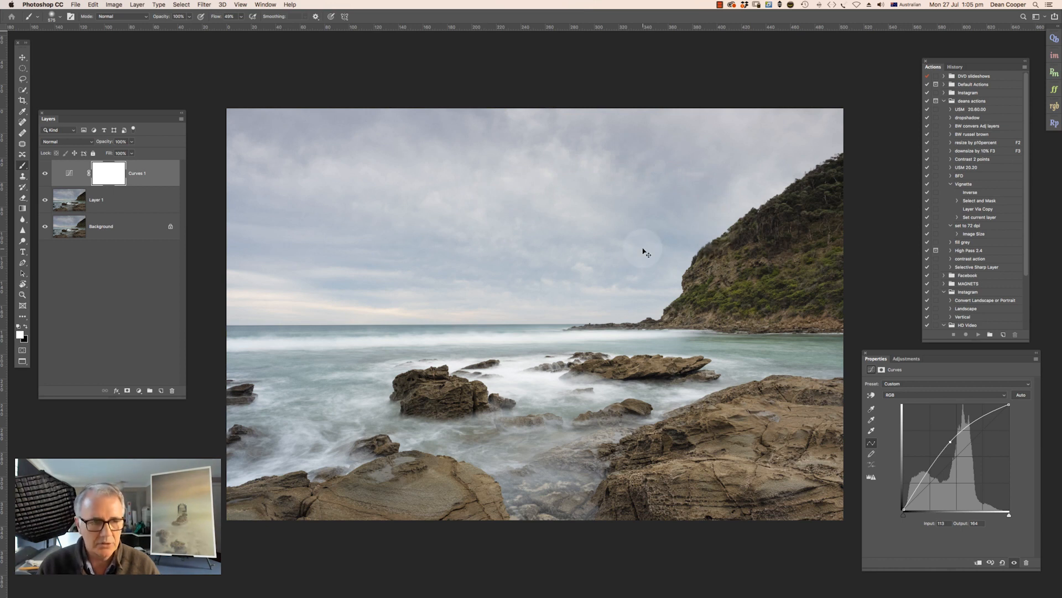
key(super+i)
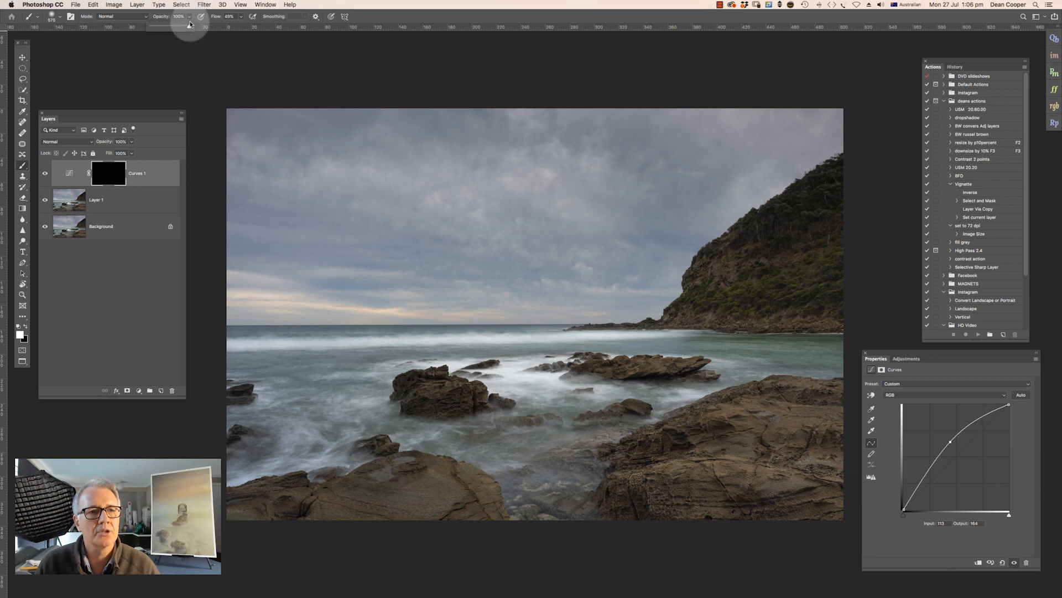
Set the brush to 34% opacity and 41% flow, and paint white on the Curves mask over the hill.
drag(165, 31, 164, 32)
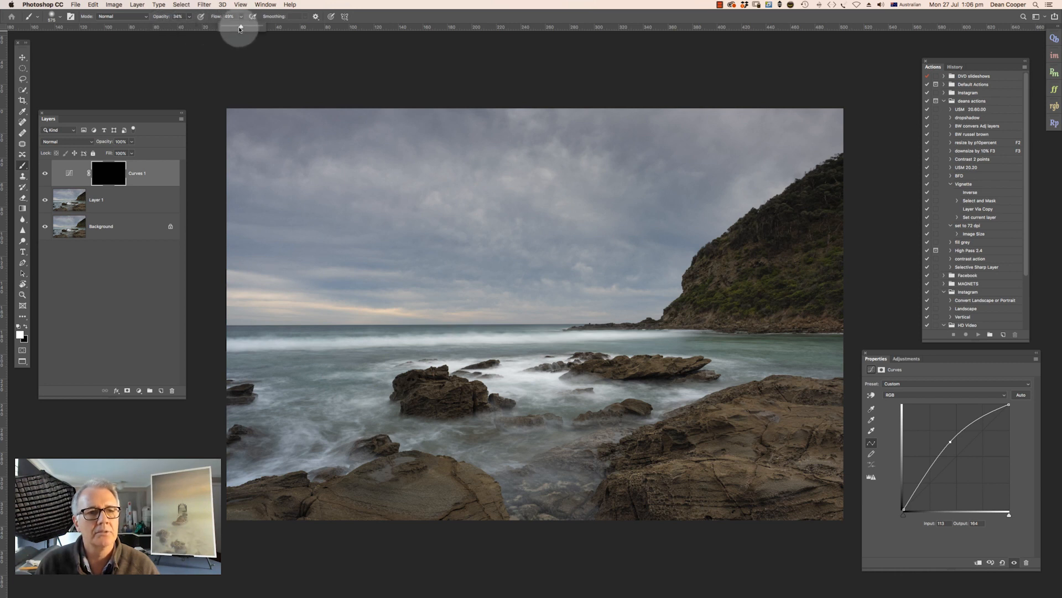
drag(239, 30, 237, 30)
drag(852, 296, 722, 295)
mouse_move(842, 218)
mouse_down()
mouse_move(744, 254)
mouse_move(846, 194)
mouse_move(753, 250)
mouse_move(819, 221)
mouse_move(739, 279)
mouse_move(832, 275)
mouse_move(820, 288)
mouse_move(714, 298)
mouse_move(828, 281)
mouse_move(781, 294)
mouse_move(754, 272)
mouse_move(846, 191)
mouse_move(700, 301)
mouse_move(820, 291)
mouse_move(793, 276)
mouse_move(717, 288)
mouse_move(802, 219)
mouse_move(860, 195)
mouse_move(762, 236)
mouse_move(855, 185)
mouse_move(772, 237)
mouse_move(849, 203)
mouse_up()
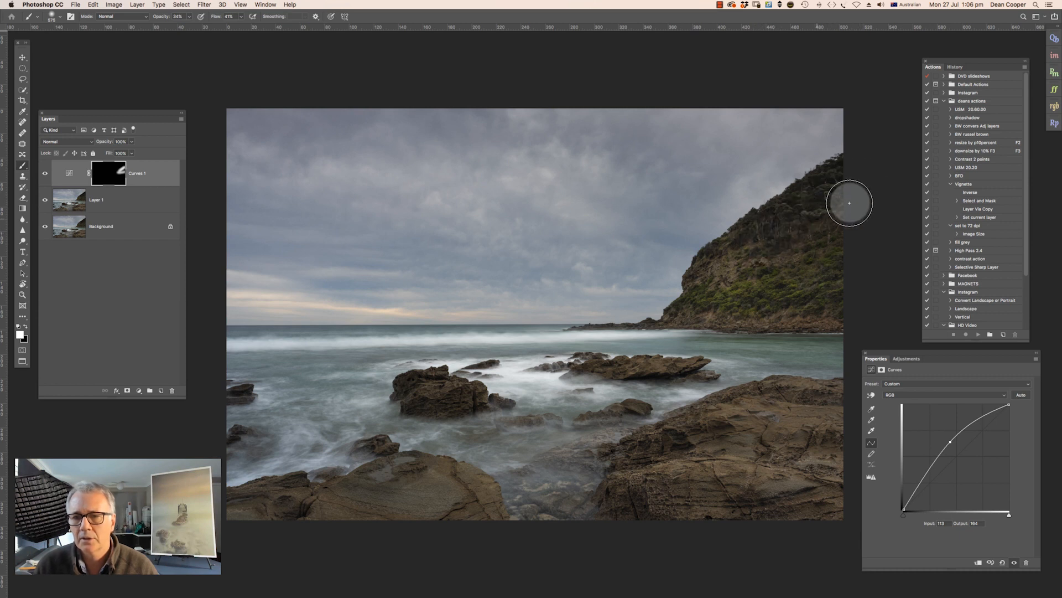
Compare the hill with the Curves adjustment hidden and shown.
click(45, 174)
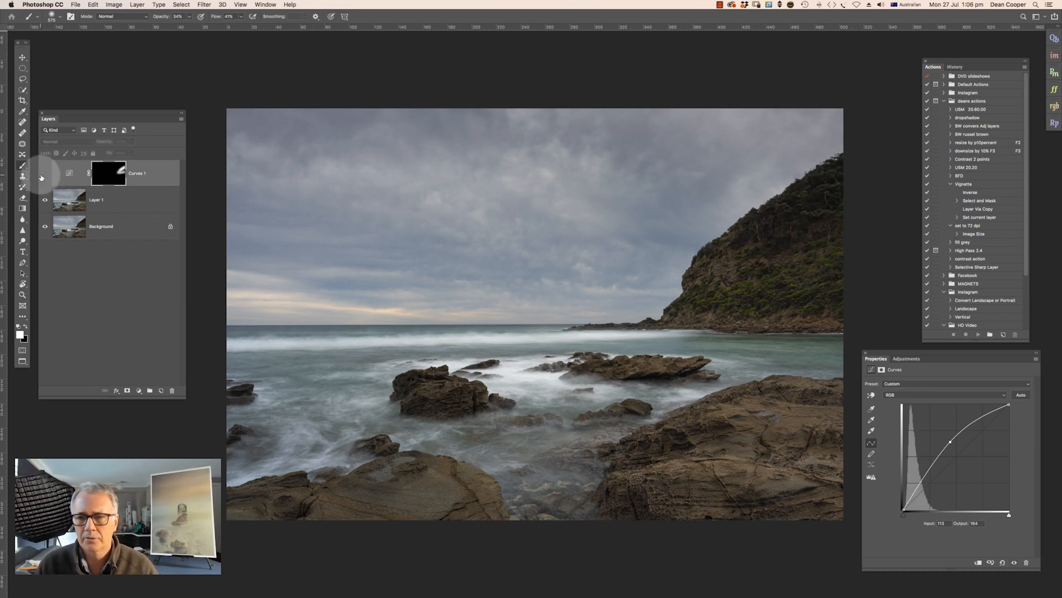
click(43, 174)
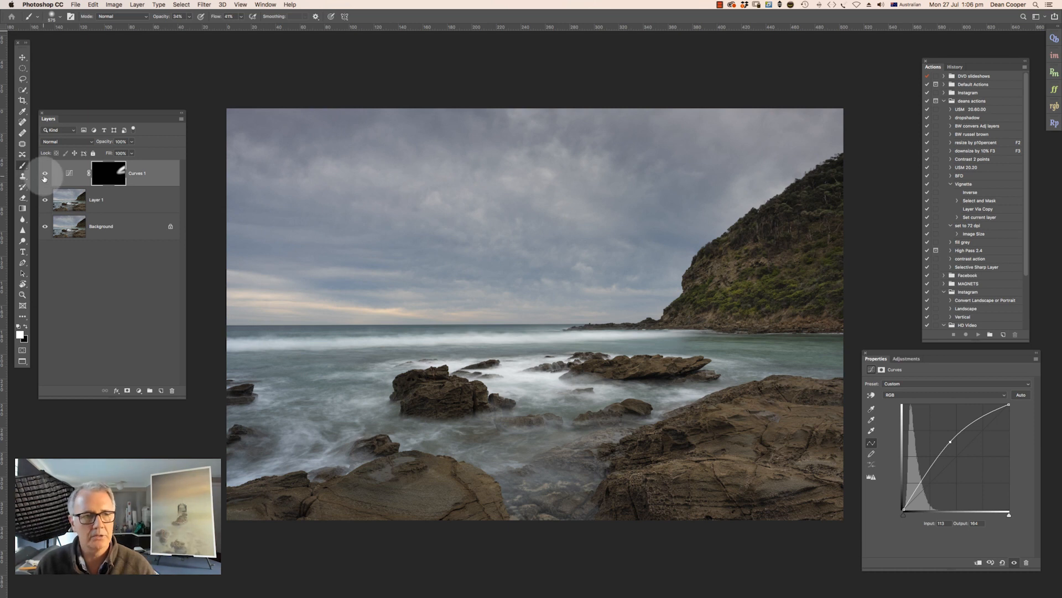
click(45, 173)
click(39, 174)
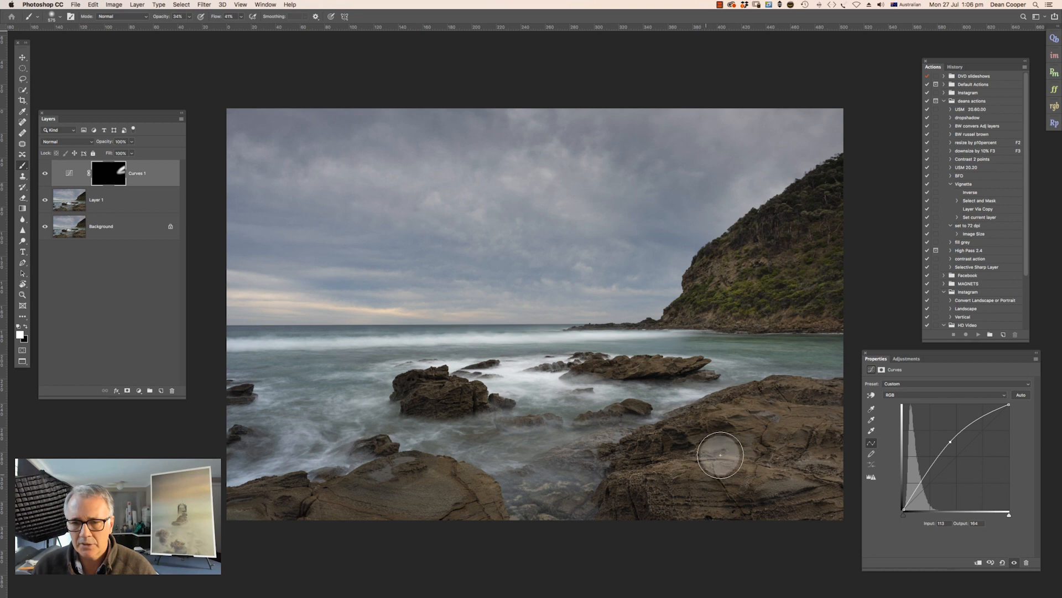
Reduce the brush size and paint white on the Curves mask over the large foreground rocks.
drag(748, 449, 744, 451)
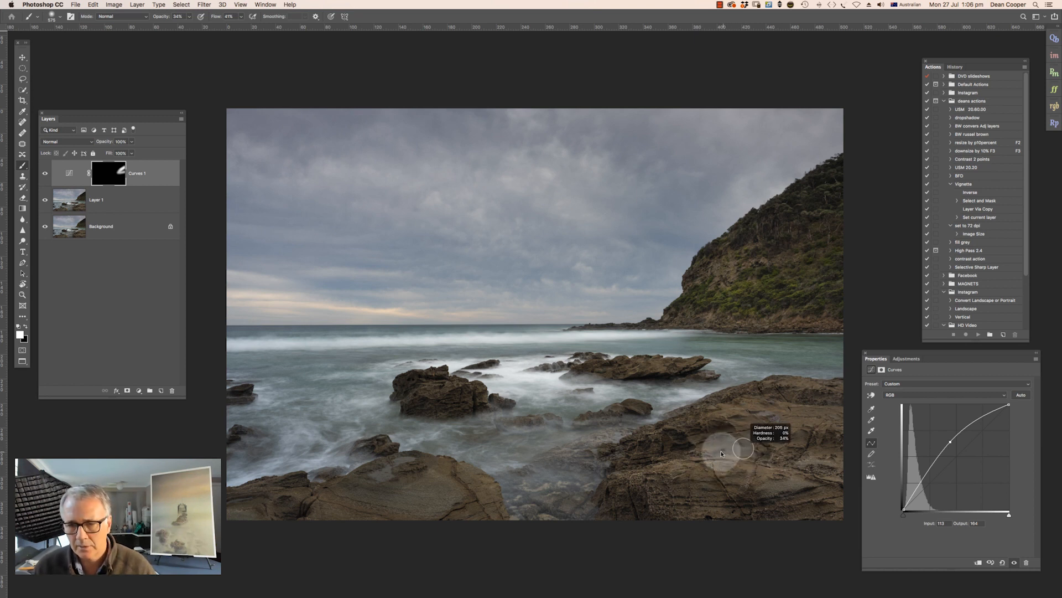
mouse_move(738, 471)
mouse_down()
mouse_move(655, 480)
mouse_move(793, 475)
mouse_move(658, 475)
mouse_move(756, 476)
mouse_move(790, 442)
mouse_move(777, 399)
mouse_move(719, 416)
mouse_move(804, 419)
mouse_move(797, 413)
mouse_move(725, 415)
mouse_move(749, 413)
mouse_move(798, 462)
mouse_move(764, 481)
mouse_move(699, 484)
mouse_move(792, 504)
mouse_move(744, 516)
mouse_move(785, 508)
mouse_move(687, 455)
mouse_move(686, 436)
mouse_move(642, 454)
mouse_move(786, 463)
mouse_move(796, 418)
mouse_move(740, 415)
mouse_up()
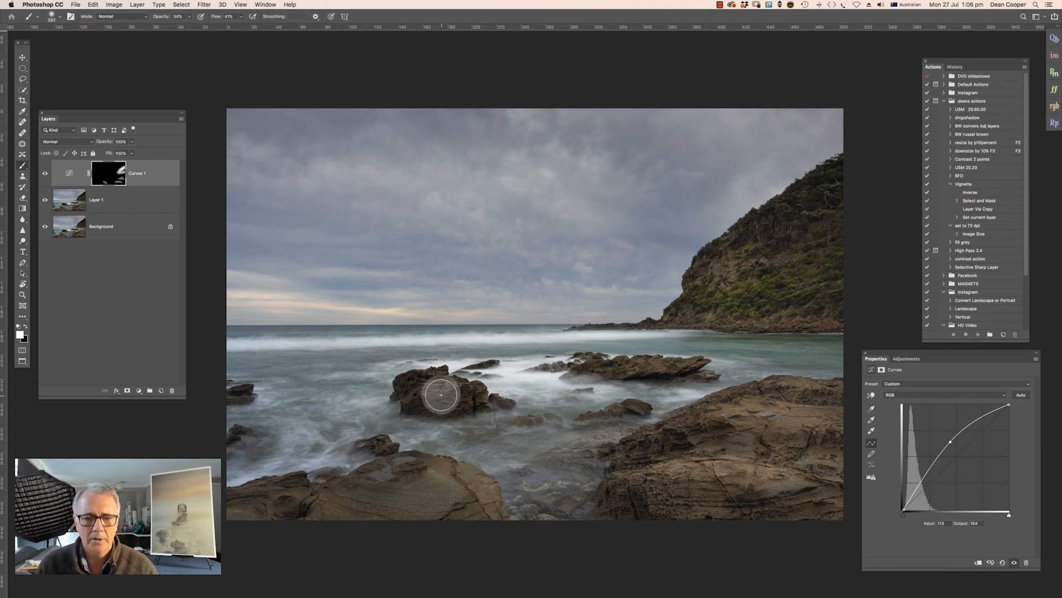
Shrink the brush further and paint white on the mask over the tall dark rock in the water.
key(super+plus)
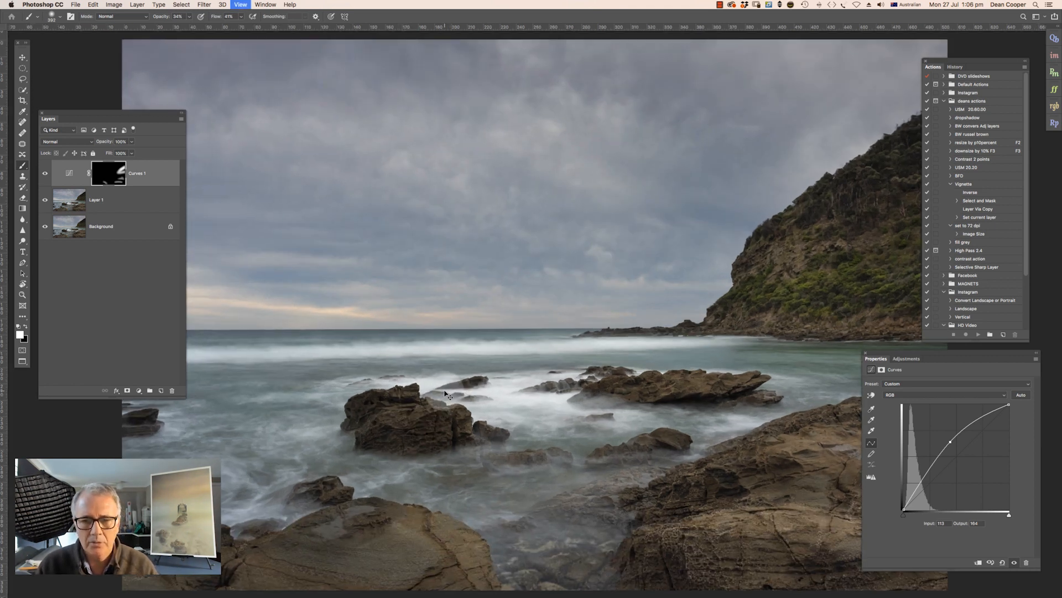
key(super+plus)
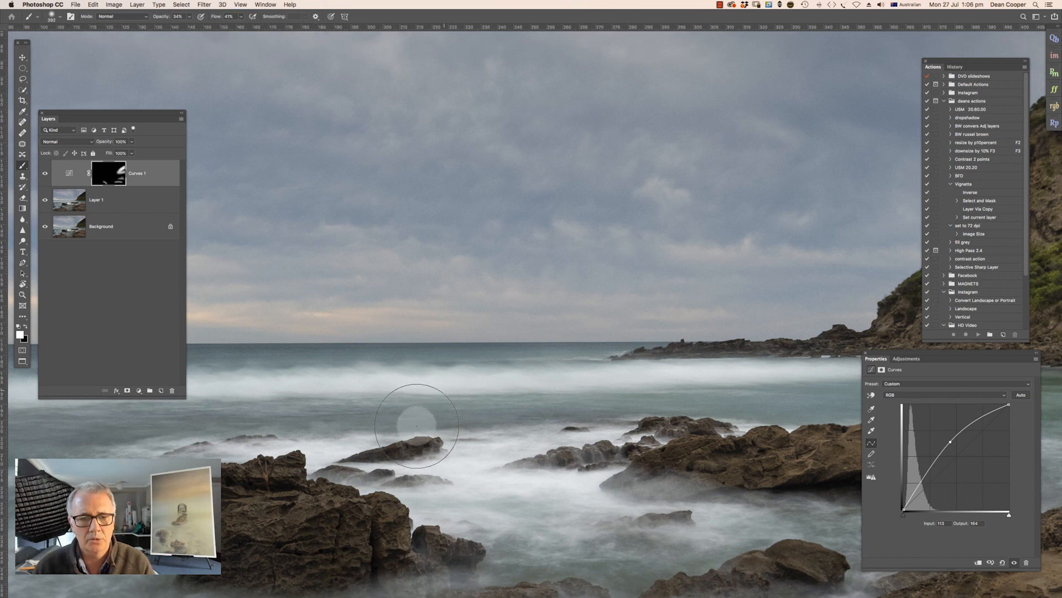
drag(434, 427, 738, 206)
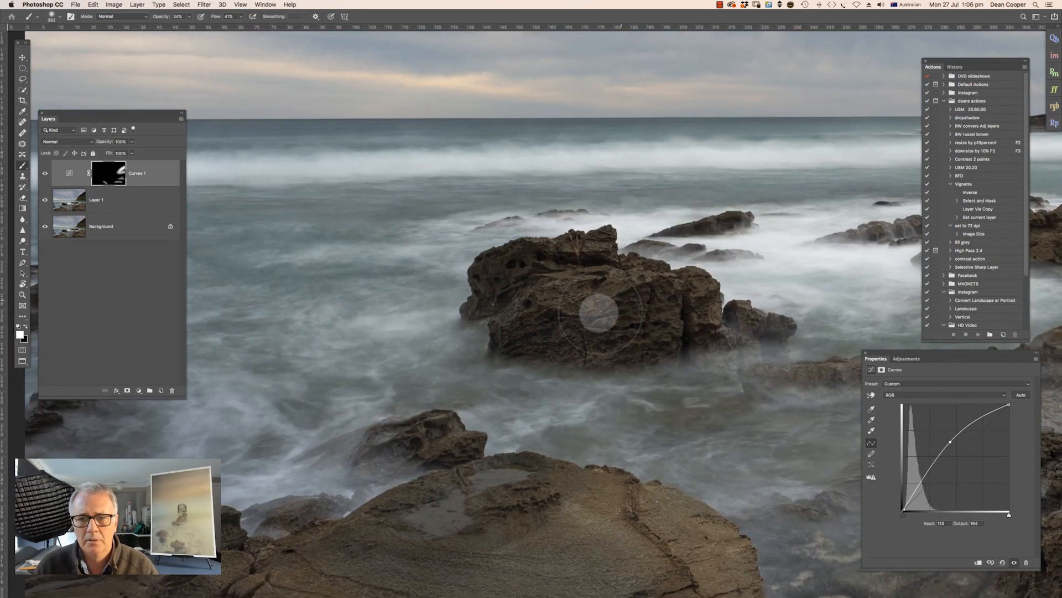
drag(613, 316, 590, 316)
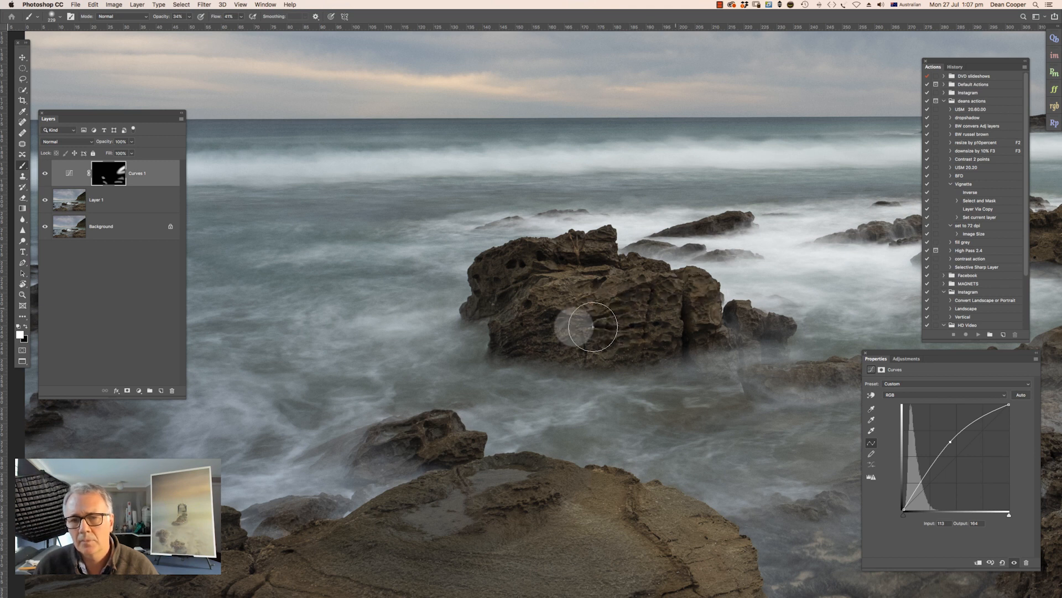
click(44, 174)
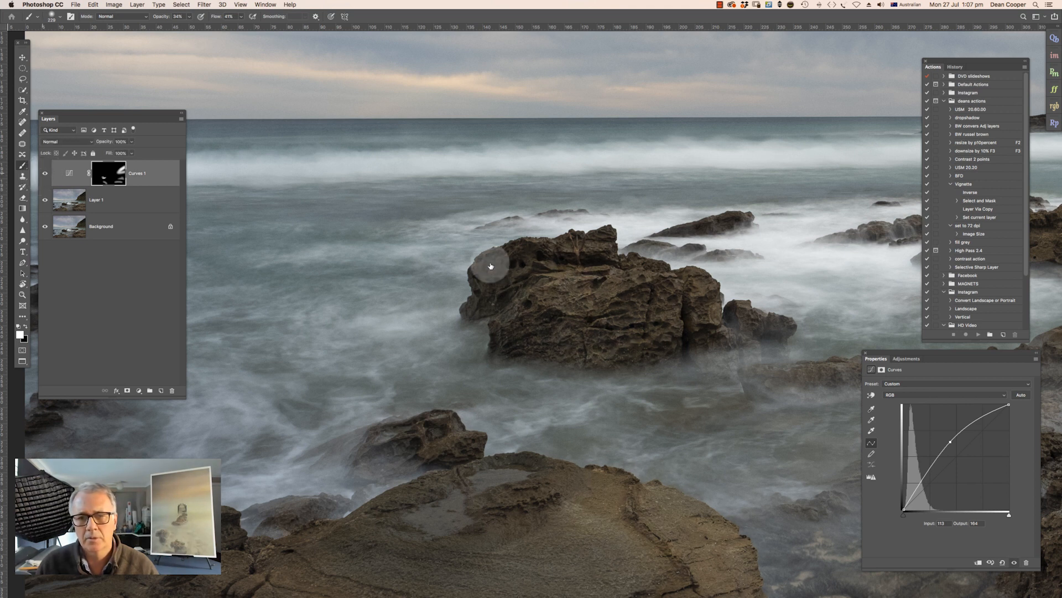
Paint white on the Curves mask over the long flat rock and the smaller rocks in the surf below the headland.
mouse_move(499, 282)
mouse_down()
mouse_move(576, 259)
mouse_move(538, 298)
mouse_move(512, 290)
mouse_move(525, 318)
mouse_move(516, 294)
mouse_move(569, 331)
mouse_move(646, 300)
mouse_move(711, 305)
mouse_move(621, 298)
mouse_move(342, 334)
mouse_up()
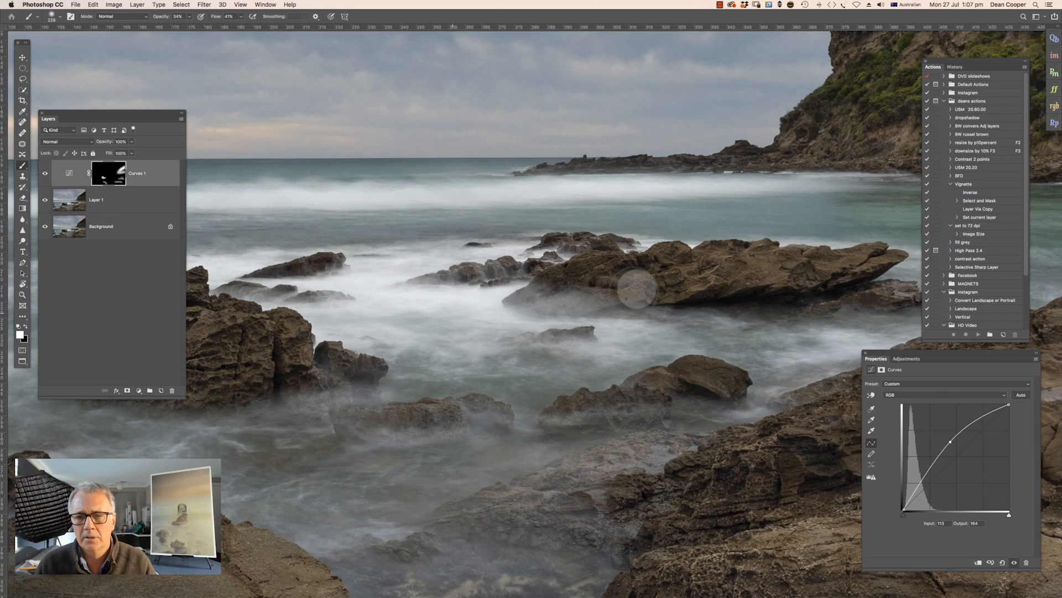
mouse_move(615, 279)
mouse_down()
mouse_move(569, 294)
mouse_move(730, 268)
mouse_move(717, 263)
mouse_move(606, 280)
mouse_move(849, 268)
mouse_move(830, 278)
mouse_move(848, 277)
mouse_move(783, 281)
mouse_up()
mouse_move(739, 371)
mouse_down()
mouse_move(727, 395)
mouse_move(677, 381)
mouse_move(733, 383)
mouse_move(690, 382)
mouse_move(681, 392)
mouse_move(723, 389)
mouse_move(654, 400)
mouse_move(667, 403)
mouse_move(754, 323)
mouse_move(786, 274)
mouse_move(868, 269)
mouse_move(681, 288)
mouse_up()
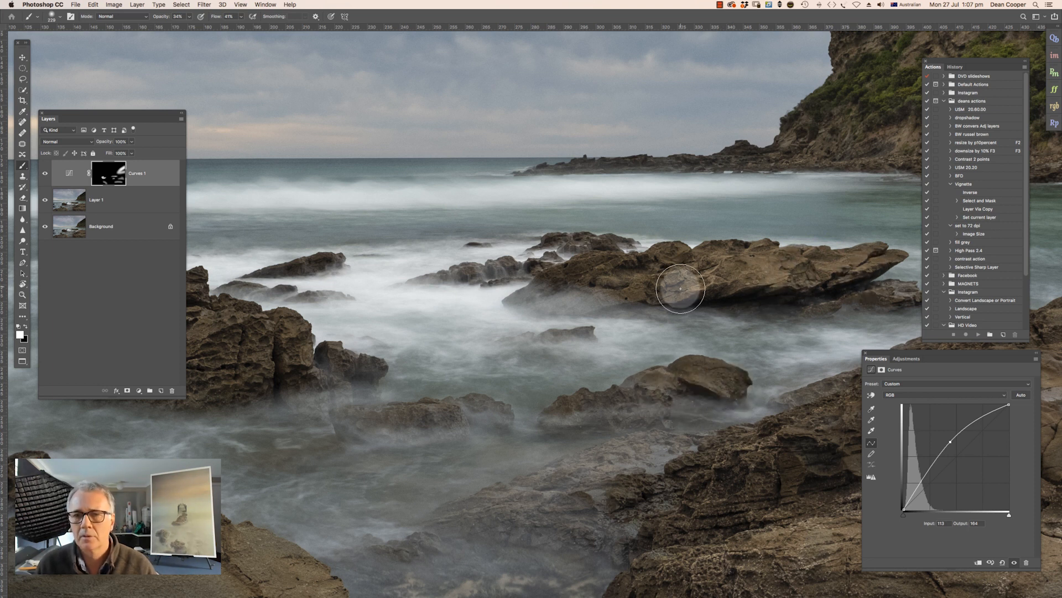
Compare the whole photo with the lightening Curves adjustment hidden and shown.
key(super+0)
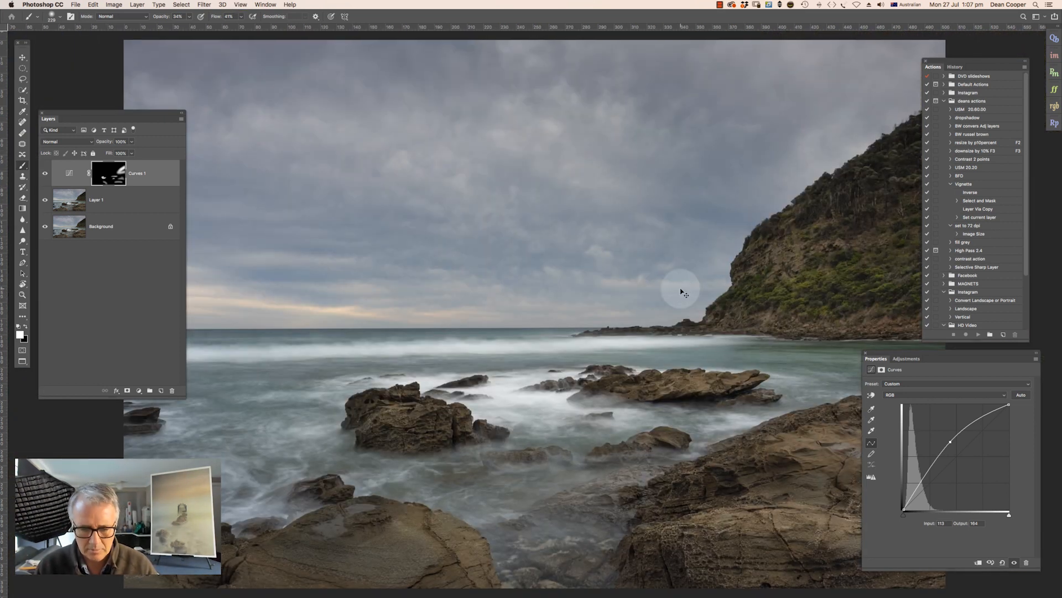
key(super+minus)
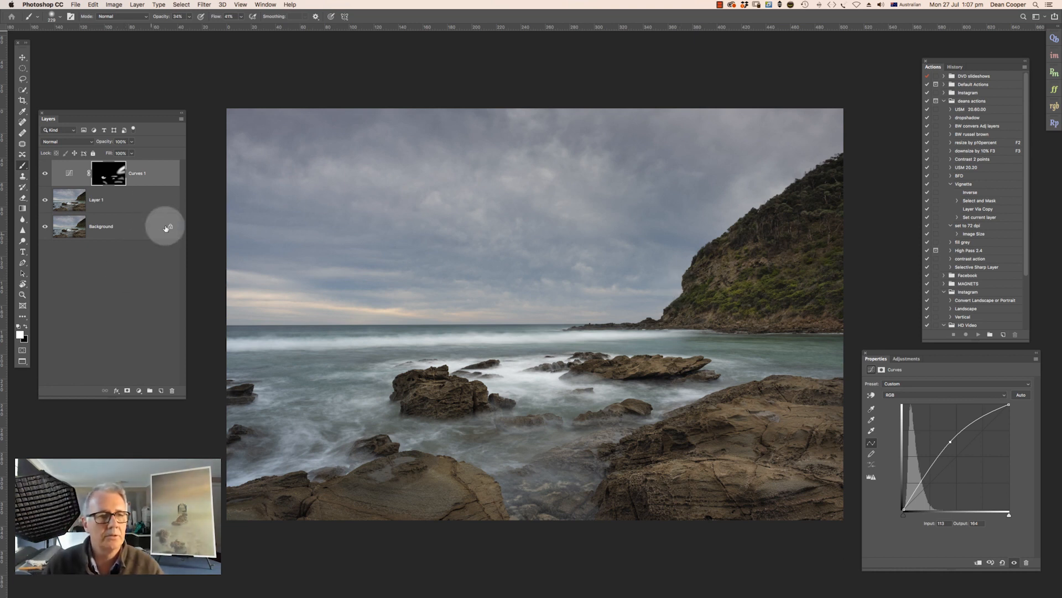
click(45, 175)
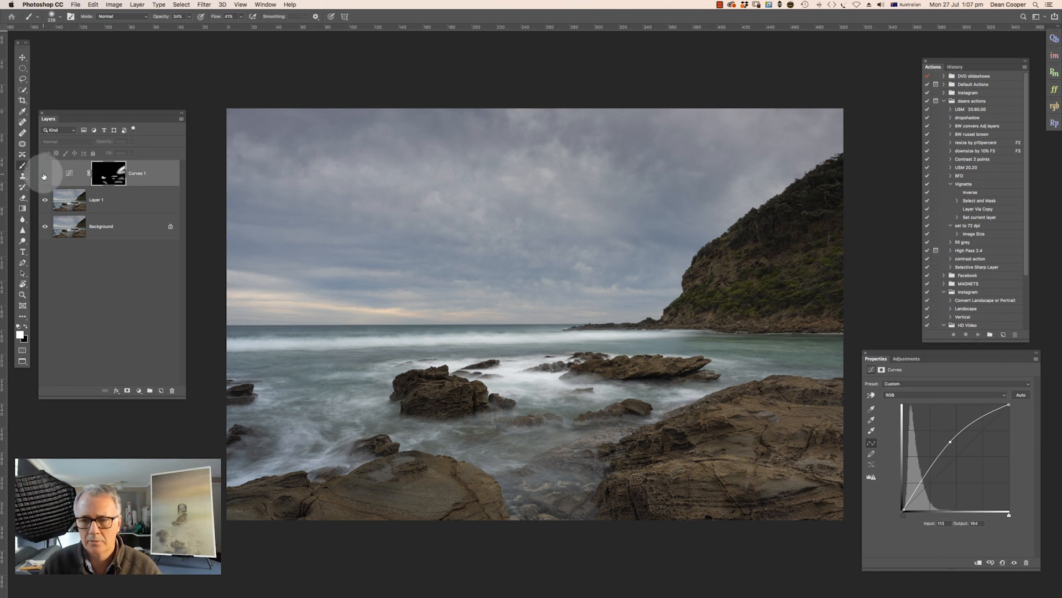
click(45, 176)
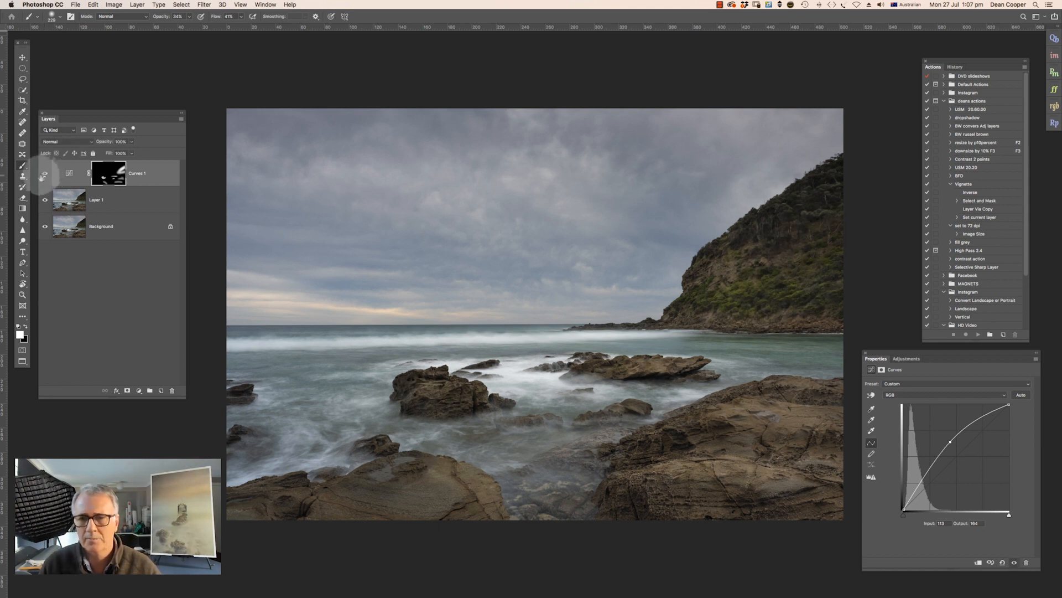
click(44, 175)
click(44, 175)
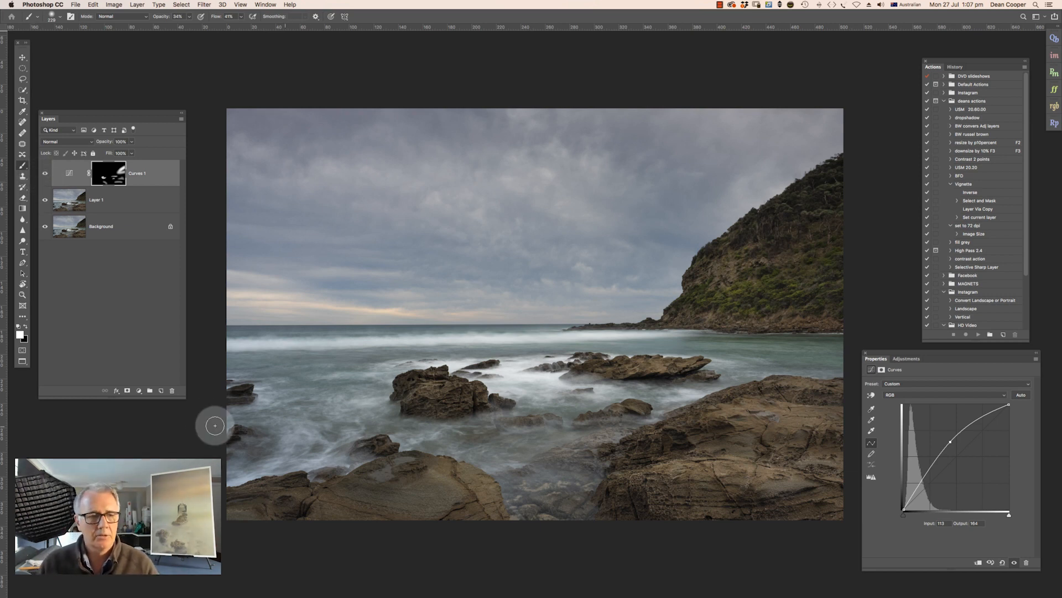
Add a second Curves adjustment that darkens the image, with a point at input 123, output 70.
click(139, 391)
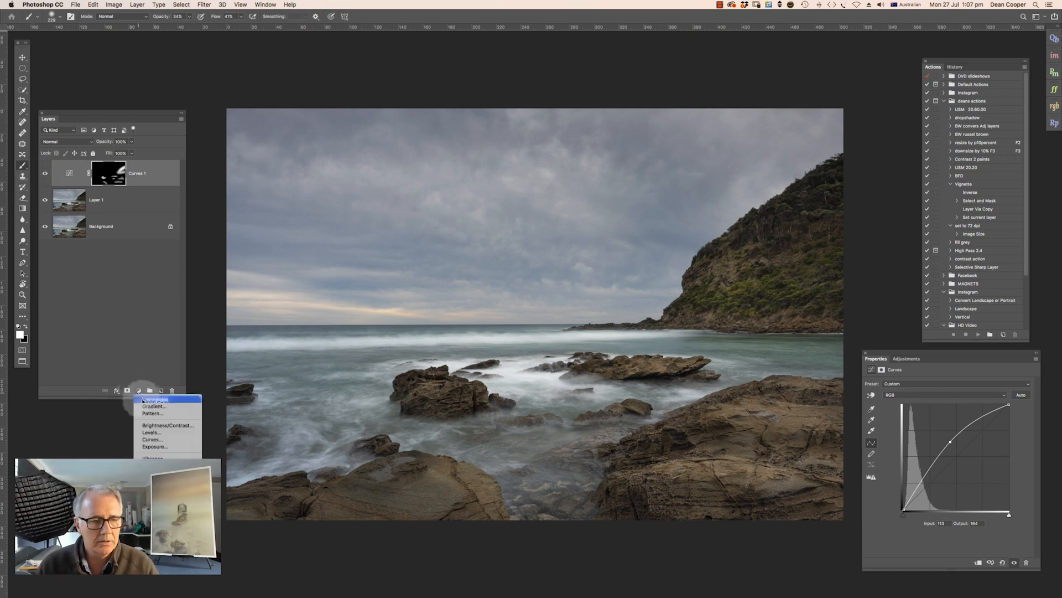
click(149, 440)
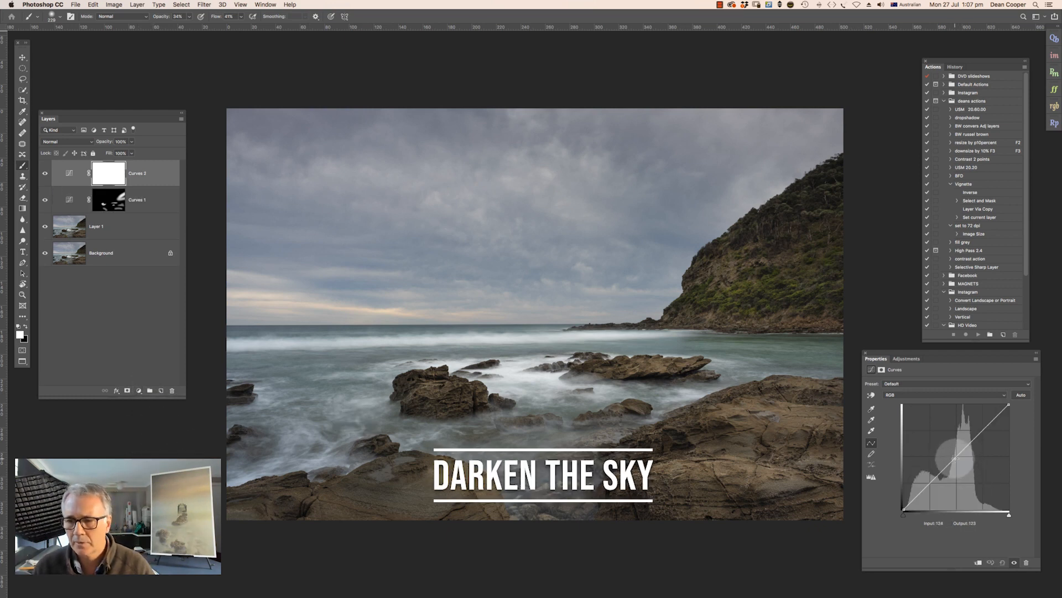
drag(957, 463, 964, 471)
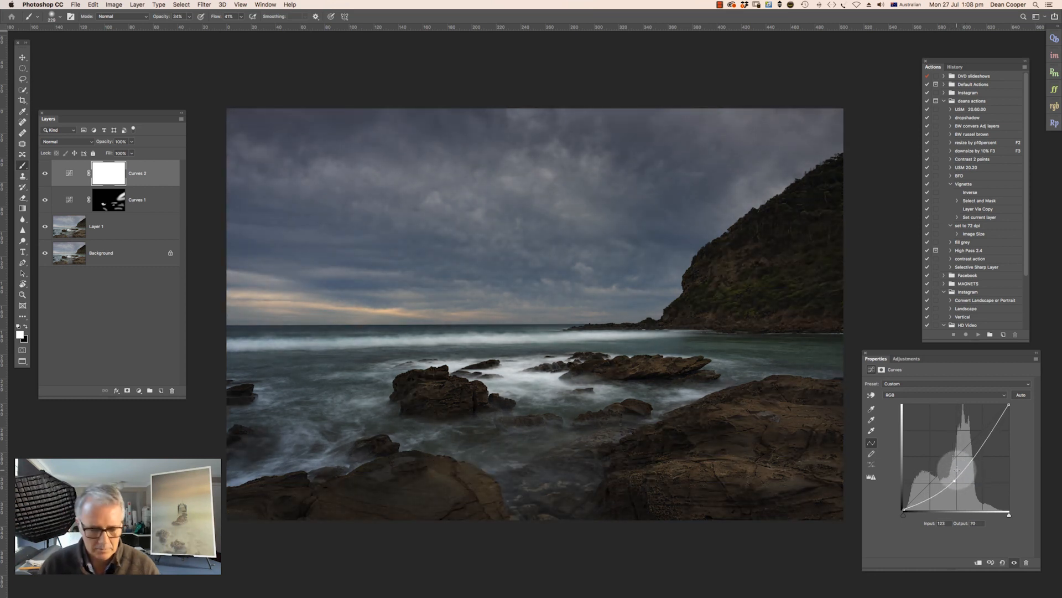
Invert the darkening Curves mask to black and paint white over the sky with a large soft brush.
key(super+i)
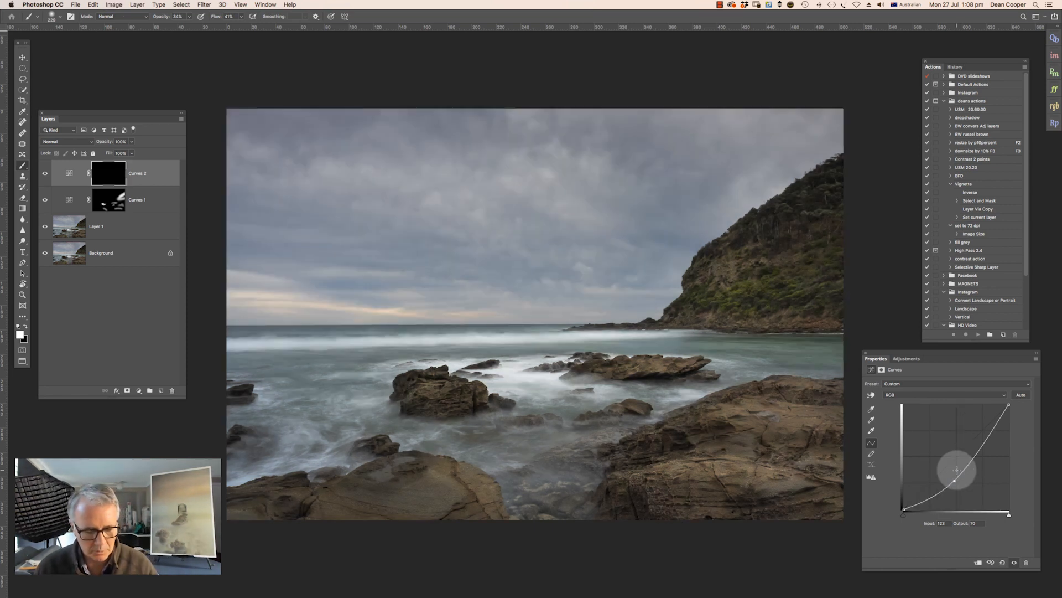
drag(327, 175, 362, 176)
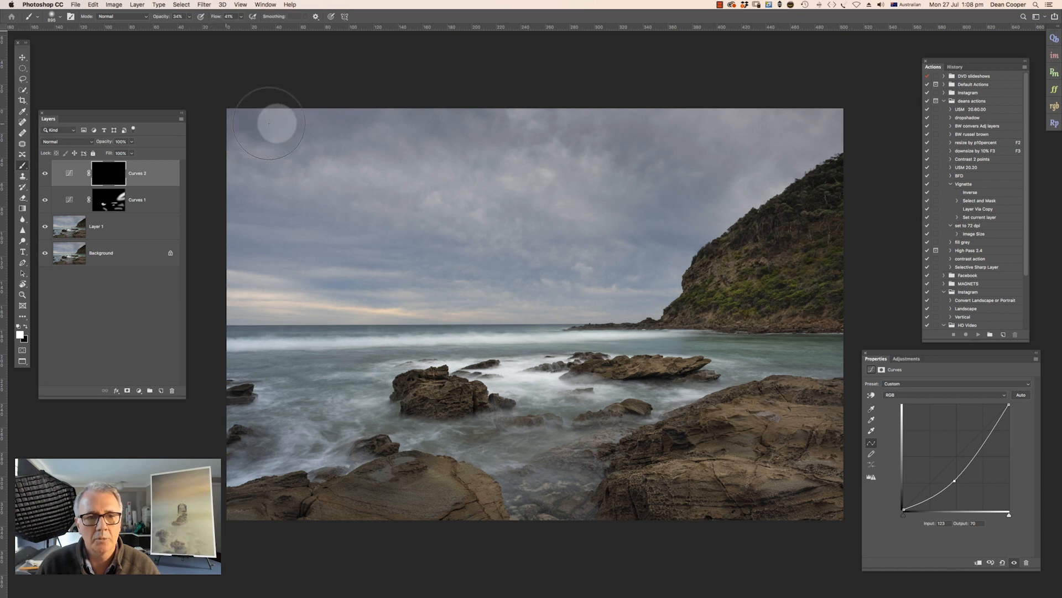
mouse_move(234, 162)
mouse_down()
mouse_move(558, 171)
mouse_move(723, 161)
mouse_move(249, 209)
mouse_move(695, 207)
mouse_move(401, 247)
mouse_move(253, 248)
mouse_move(557, 266)
mouse_move(272, 284)
mouse_move(622, 275)
mouse_move(722, 227)
mouse_move(847, 136)
mouse_move(727, 188)
mouse_move(844, 114)
mouse_move(737, 105)
mouse_move(808, 123)
mouse_move(839, 161)
mouse_move(840, 150)
mouse_move(790, 152)
mouse_move(797, 164)
mouse_move(794, 150)
mouse_move(776, 153)
mouse_move(723, 213)
mouse_move(787, 182)
mouse_move(712, 209)
mouse_move(780, 177)
mouse_move(705, 218)
mouse_move(669, 299)
mouse_up()
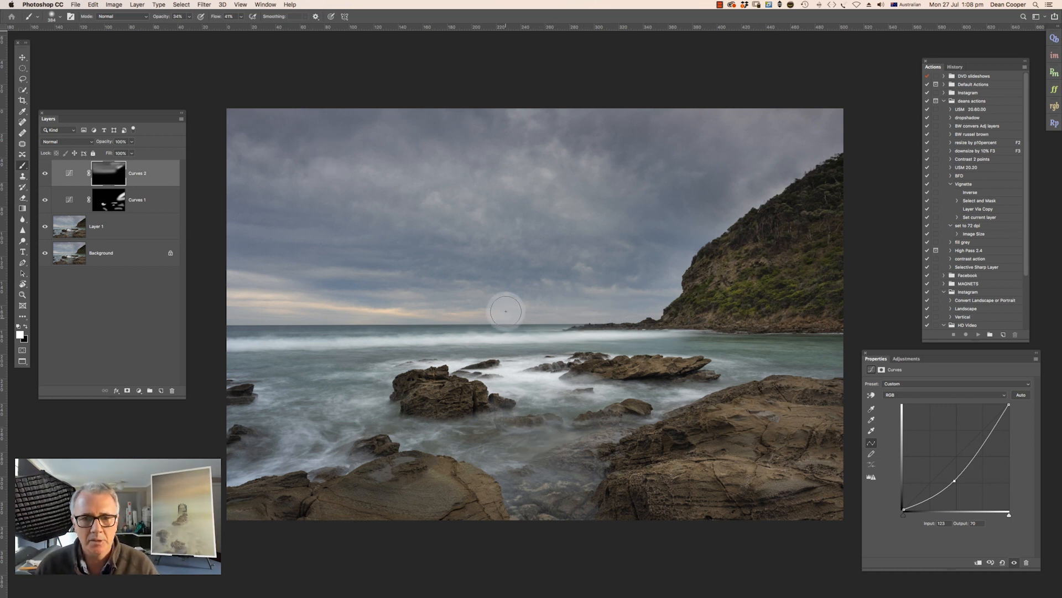
drag(375, 207, 398, 204)
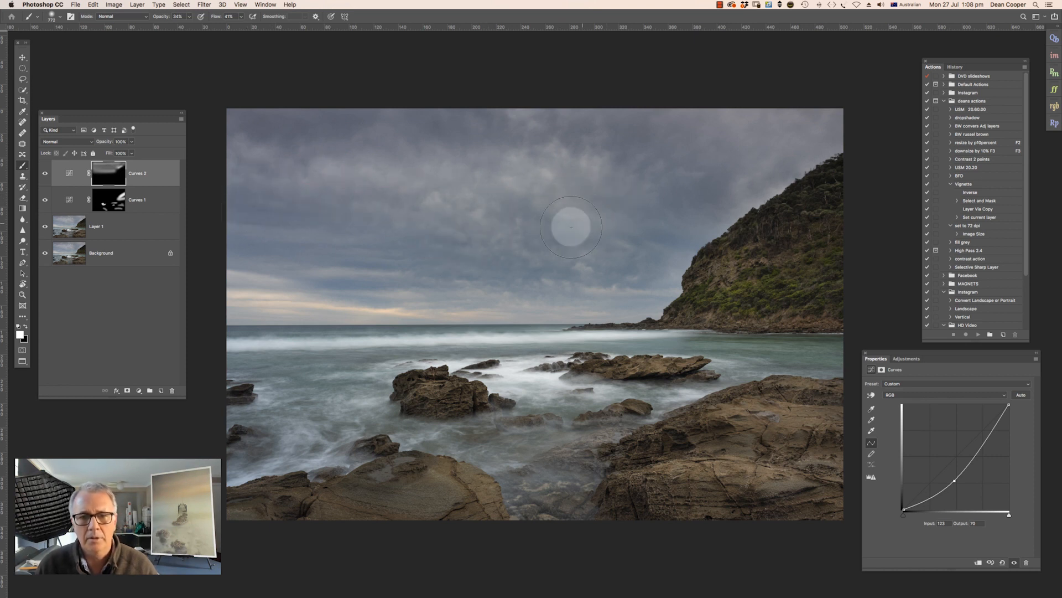
Compare the sky with the darkening Curves adjustment hidden and shown.
click(45, 175)
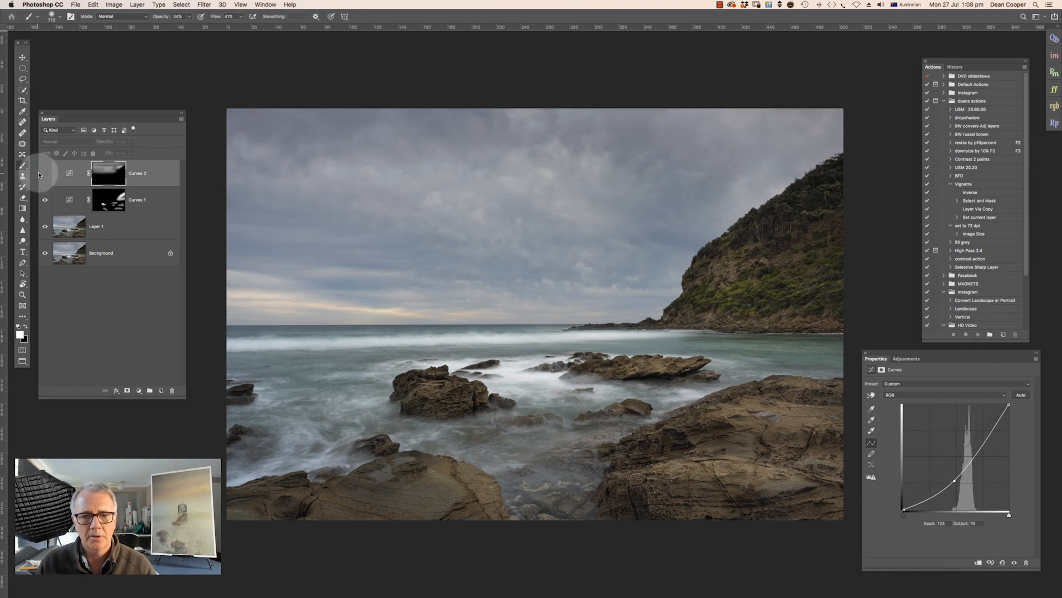
click(46, 175)
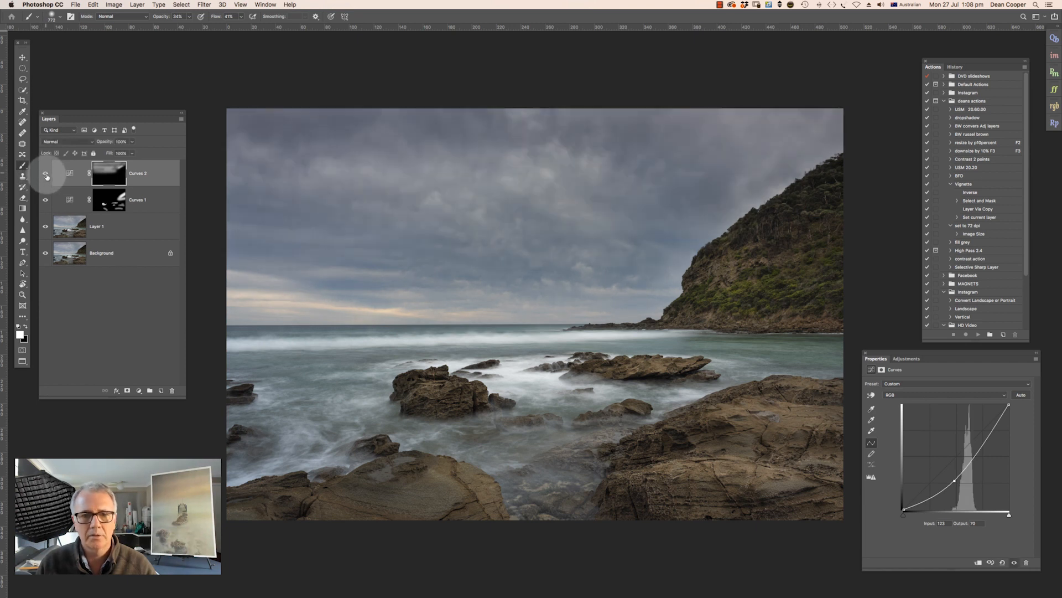
click(46, 175)
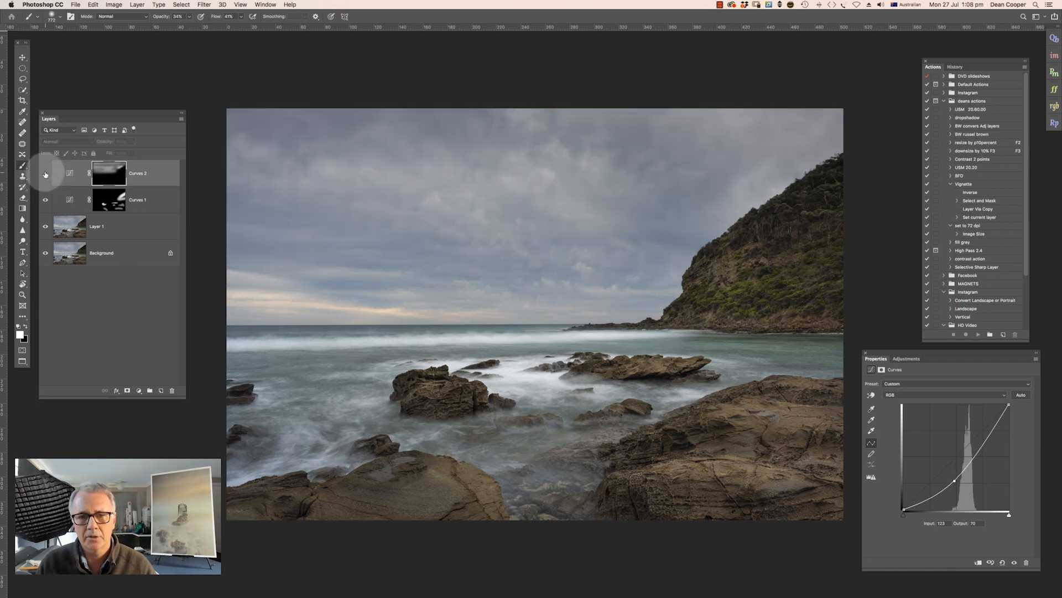
click(46, 175)
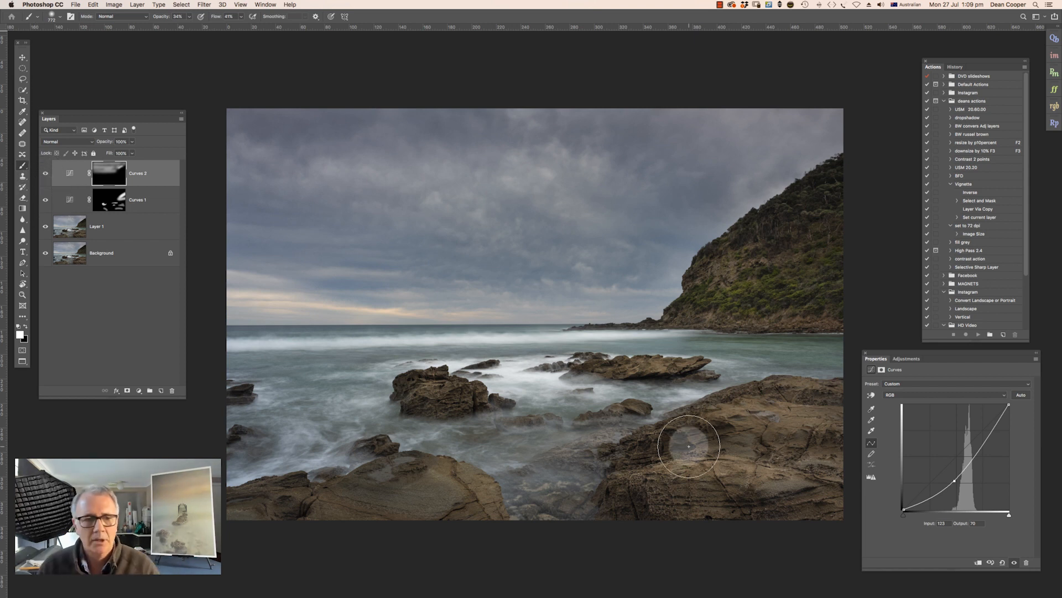
Add a third Curves adjustment with the Strong Contrast (RGB) preset and invert its mask to black.
click(138, 390)
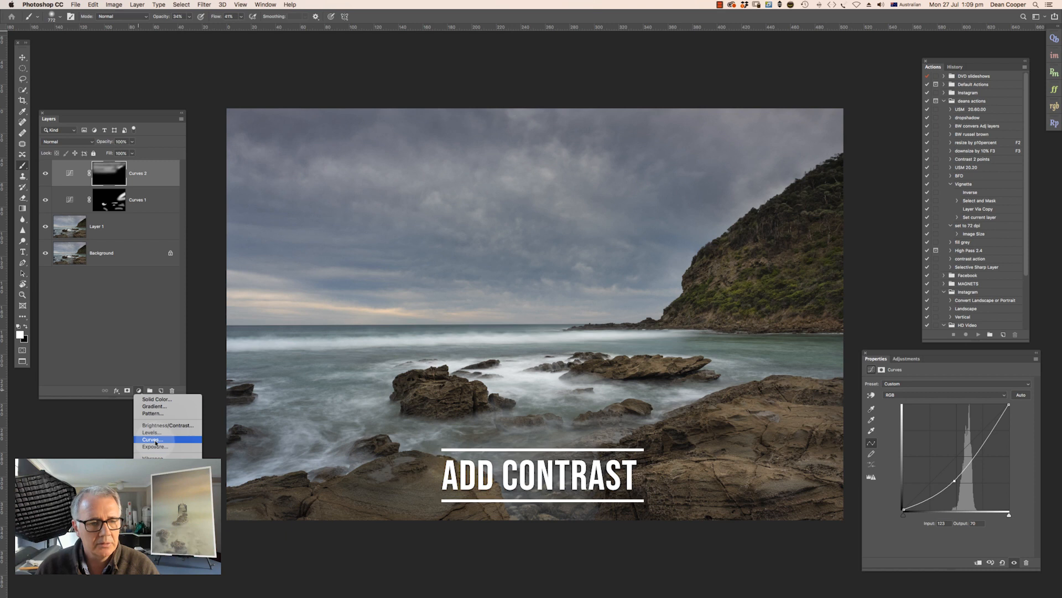
click(153, 439)
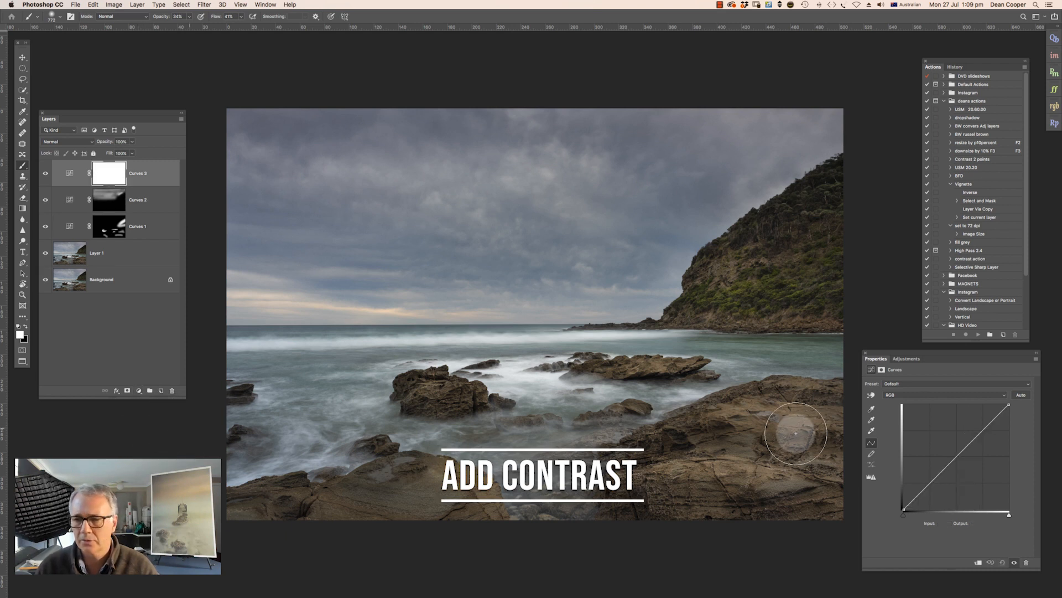
click(1022, 386)
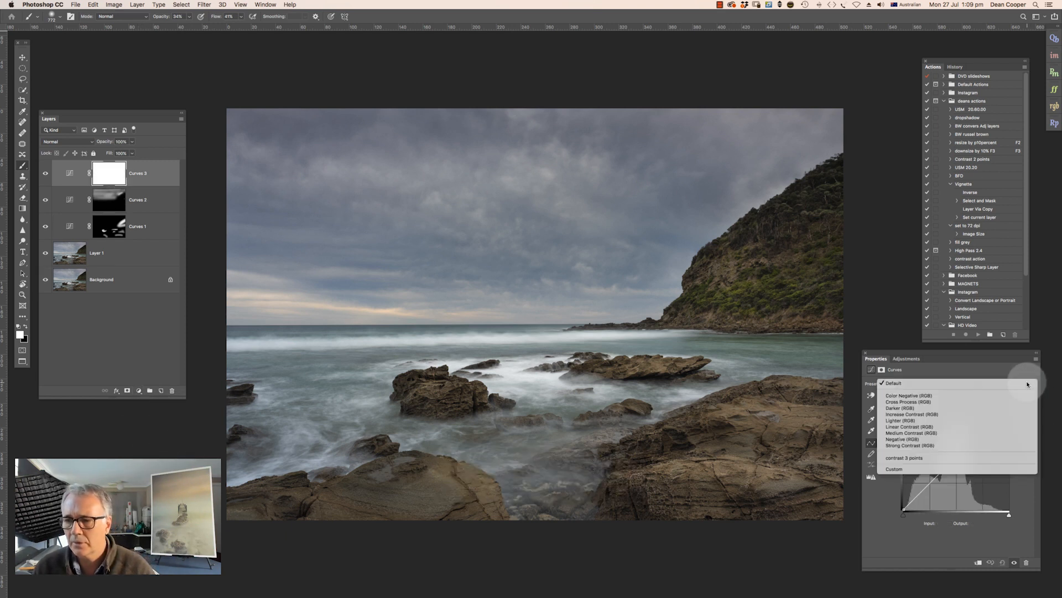
click(911, 446)
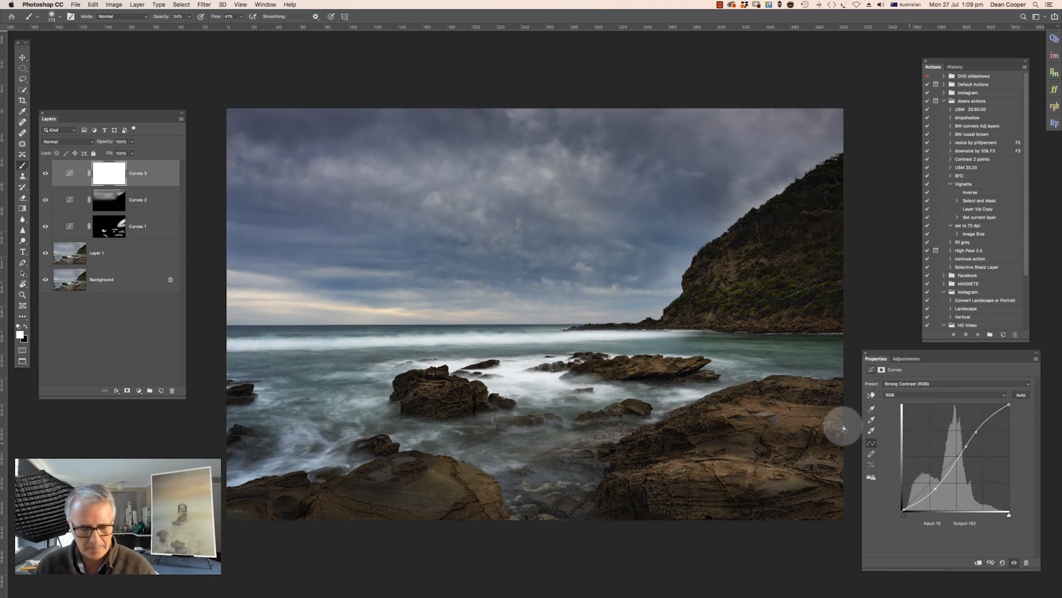
key(super+i)
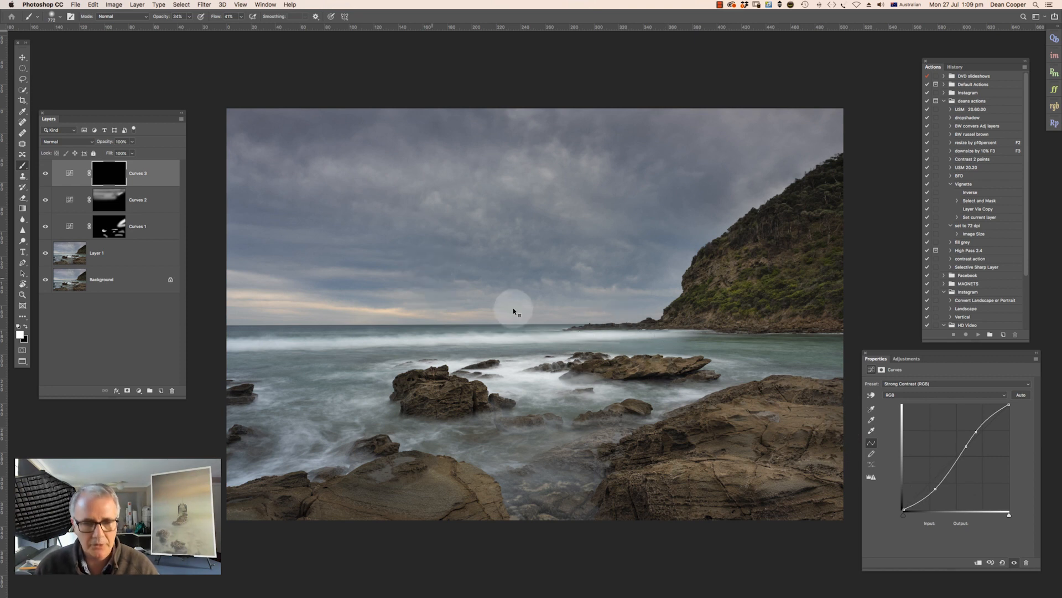
Paint white on the contrast mask over the sky and water, and over the foreground rocks at 19% brush opacity.
mouse_move(427, 208)
mouse_down()
mouse_move(454, 208)
mouse_move(441, 201)
mouse_up()
mouse_move(630, 163)
mouse_down()
mouse_move(501, 197)
mouse_move(356, 209)
mouse_move(518, 228)
mouse_move(627, 217)
mouse_move(623, 237)
mouse_move(415, 266)
mouse_move(610, 274)
mouse_move(314, 263)
mouse_move(389, 248)
mouse_move(443, 220)
mouse_move(281, 177)
mouse_move(449, 187)
mouse_move(296, 135)
mouse_move(615, 161)
mouse_move(647, 194)
mouse_move(683, 176)
mouse_move(603, 209)
mouse_move(681, 206)
mouse_move(574, 248)
mouse_move(558, 271)
mouse_move(615, 270)
mouse_move(599, 283)
mouse_move(508, 290)
mouse_move(407, 278)
mouse_move(248, 297)
mouse_up()
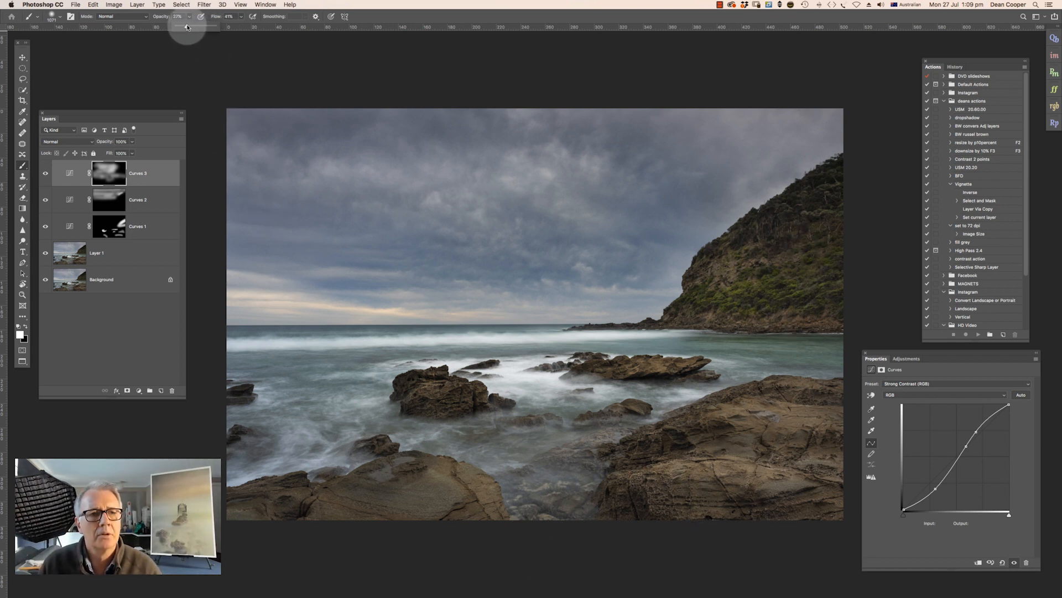
mouse_move(762, 420)
mouse_down()
mouse_move(777, 446)
mouse_move(648, 471)
mouse_move(780, 449)
mouse_move(725, 427)
mouse_move(740, 421)
mouse_move(840, 421)
mouse_up()
mouse_move(371, 490)
mouse_down()
mouse_move(357, 498)
mouse_move(429, 506)
mouse_move(424, 525)
mouse_up()
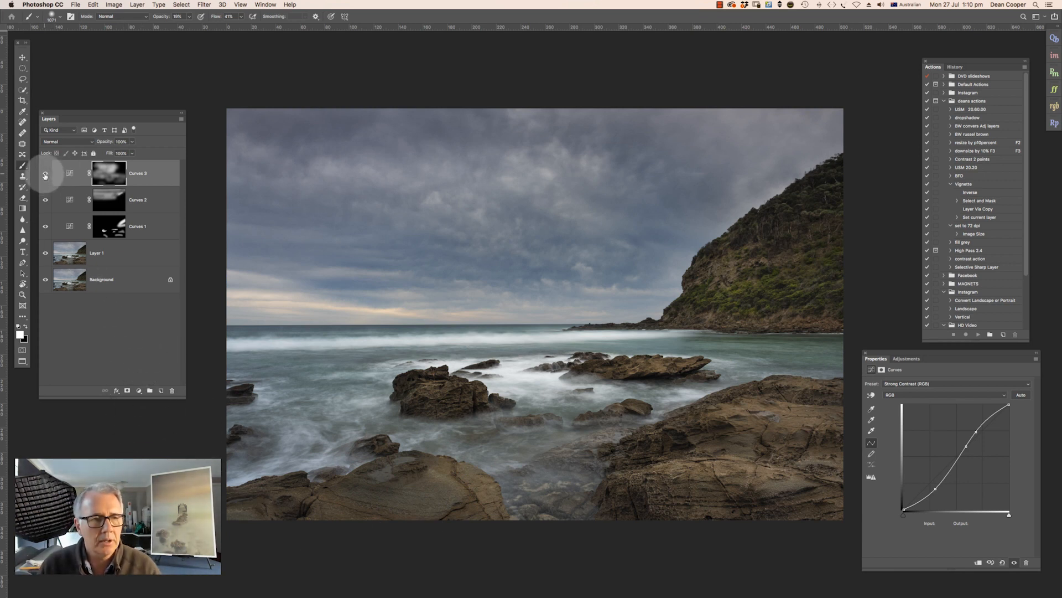
Compare the whole photo with the Strong Contrast Curves adjustment repeatedly hidden and shown.
click(44, 175)
click(44, 175)
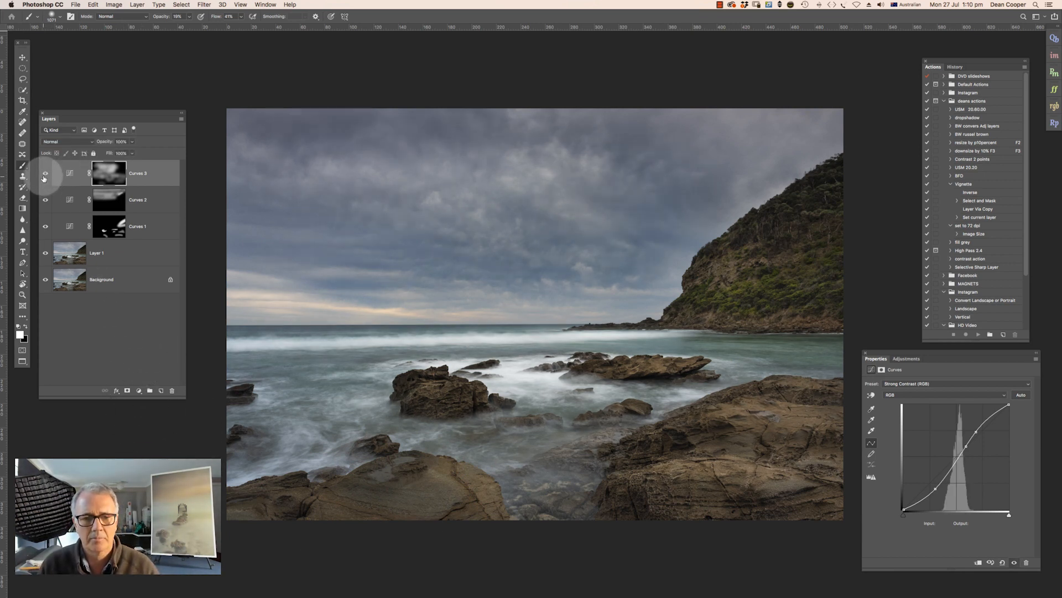
click(45, 174)
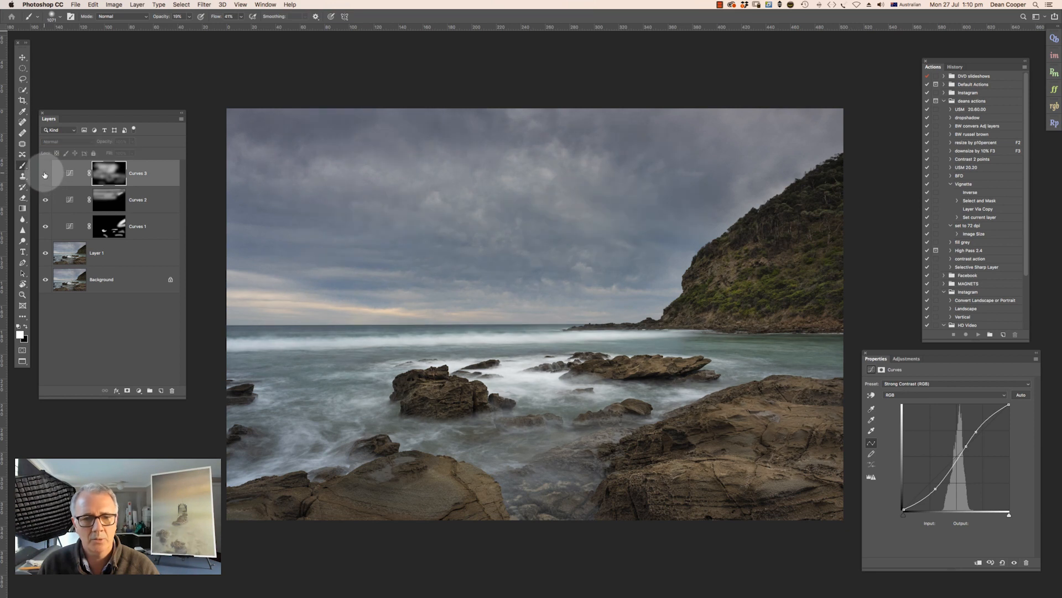
click(46, 175)
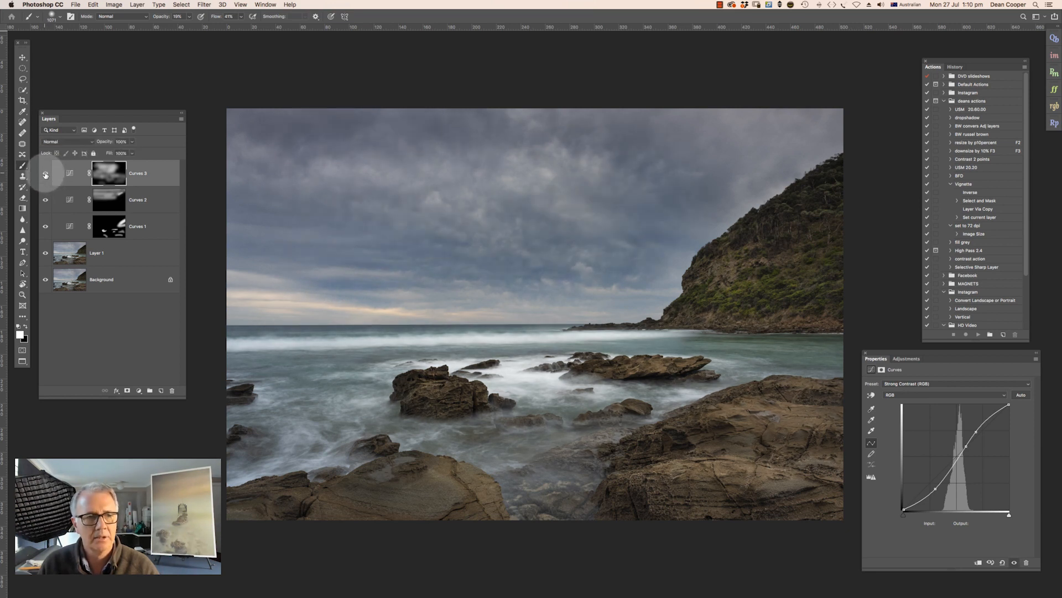
click(45, 175)
click(45, 175)
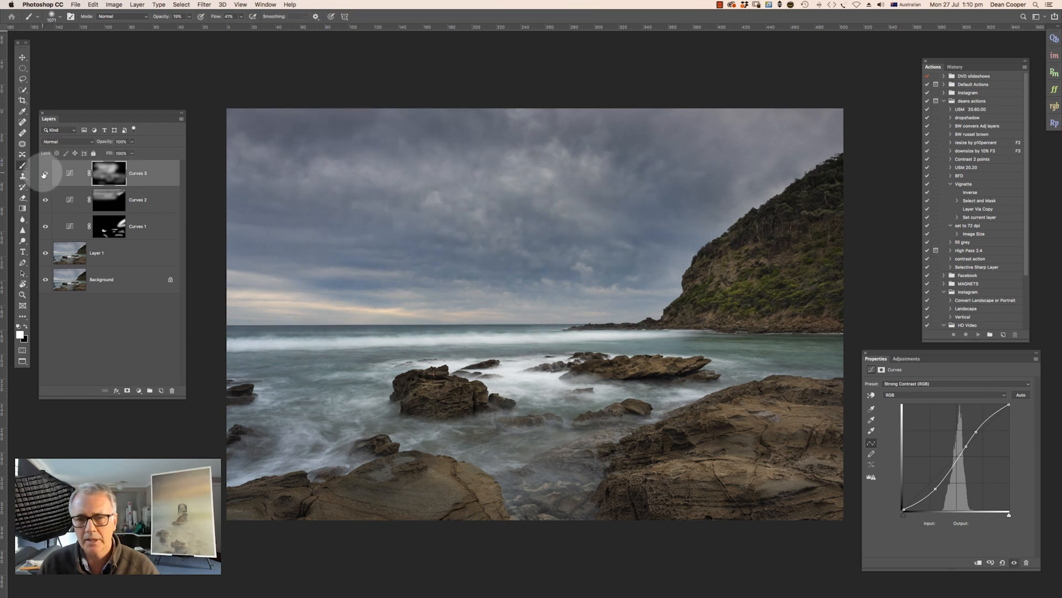
click(46, 175)
click(46, 175)
click(45, 175)
click(46, 175)
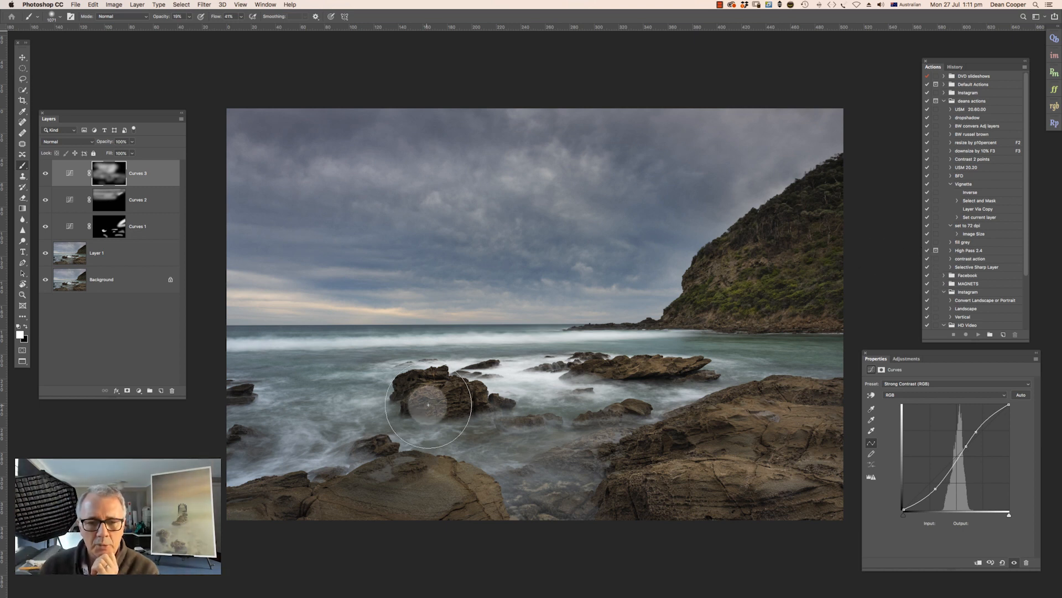
mouse_move(441, 396)
mouse_down()
mouse_move(442, 373)
mouse_move(426, 375)
mouse_move(424, 394)
mouse_move(449, 394)
mouse_up()
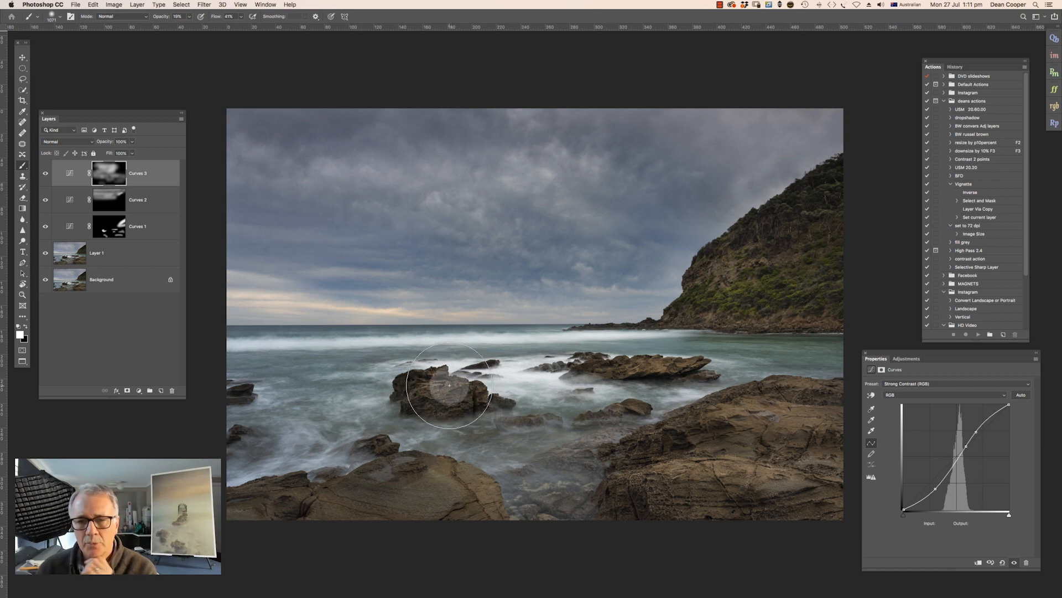
mouse_move(565, 372)
mouse_down()
mouse_move(675, 368)
mouse_move(586, 372)
mouse_move(658, 356)
mouse_move(701, 427)
mouse_move(706, 451)
mouse_move(689, 471)
mouse_move(758, 455)
mouse_move(730, 418)
mouse_move(788, 404)
mouse_move(771, 385)
mouse_move(807, 385)
mouse_move(742, 459)
mouse_move(695, 469)
mouse_move(709, 470)
mouse_move(738, 463)
mouse_move(735, 407)
mouse_move(787, 390)
mouse_move(784, 380)
mouse_move(776, 390)
mouse_move(818, 324)
mouse_move(813, 422)
mouse_move(765, 481)
mouse_move(611, 483)
mouse_move(519, 465)
mouse_move(639, 471)
mouse_move(787, 378)
mouse_move(842, 202)
mouse_move(839, 256)
mouse_move(763, 410)
mouse_move(679, 456)
mouse_move(551, 432)
mouse_move(684, 466)
mouse_move(868, 358)
mouse_move(855, 302)
mouse_move(812, 373)
mouse_move(698, 443)
mouse_move(726, 454)
mouse_up()
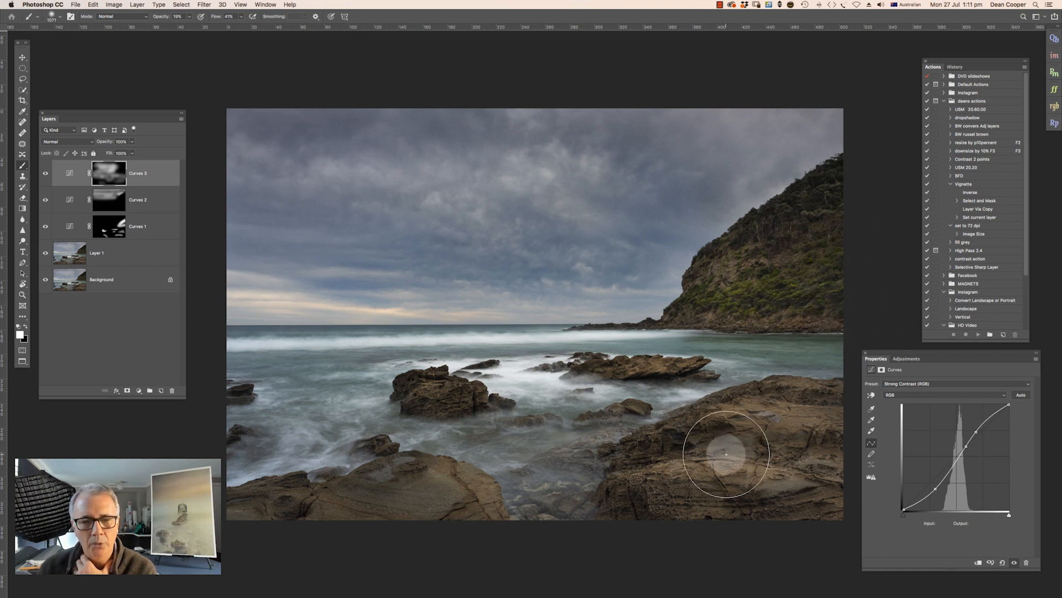
Add a fourth Curves adjustment above the Strong Contrast one for working on the tall rock in the water.
key(z)
drag(456, 397, 609, 254)
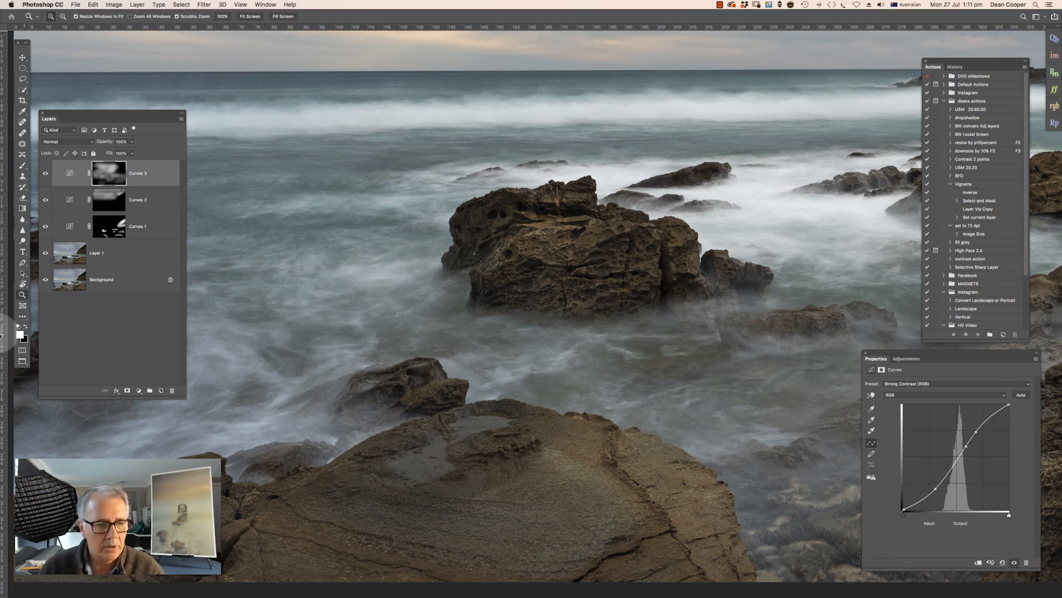
click(138, 393)
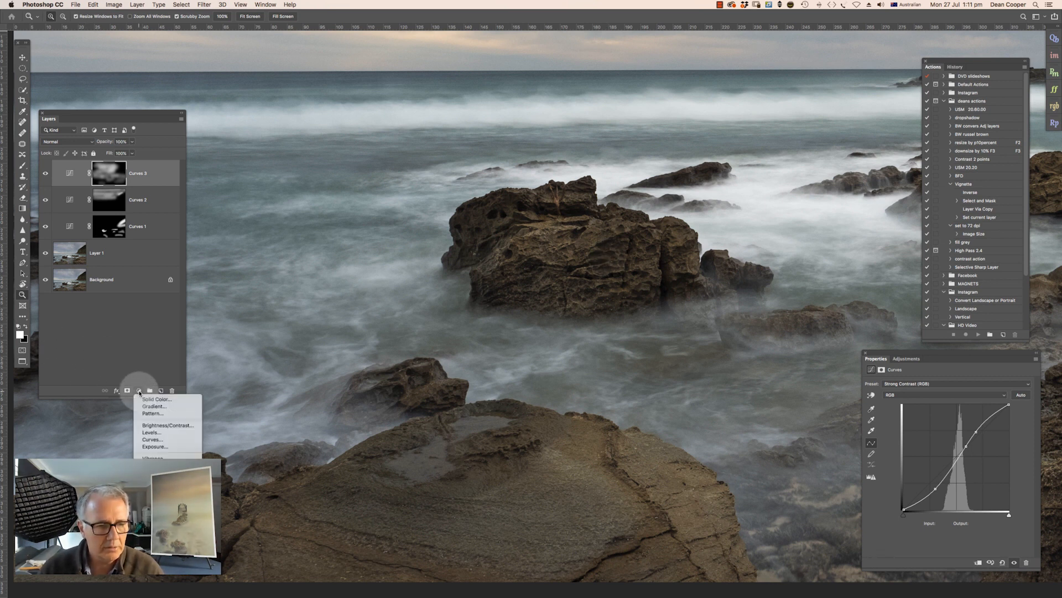
click(151, 439)
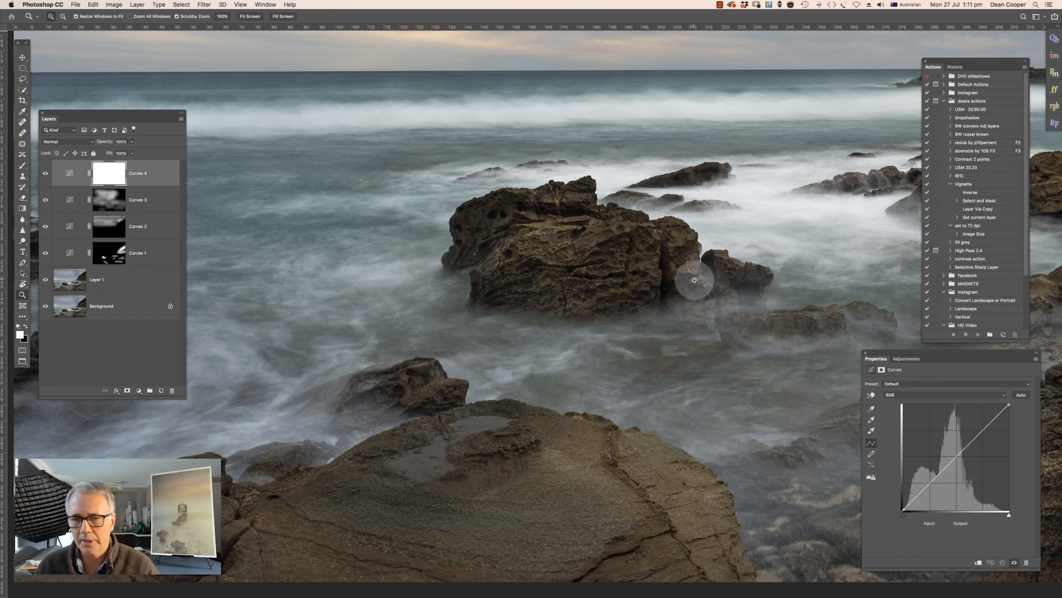
Lighten the tall rock by raising the new curve's highlights and midtones, with a shadow point at input 77, output 97.
key(super+plus)
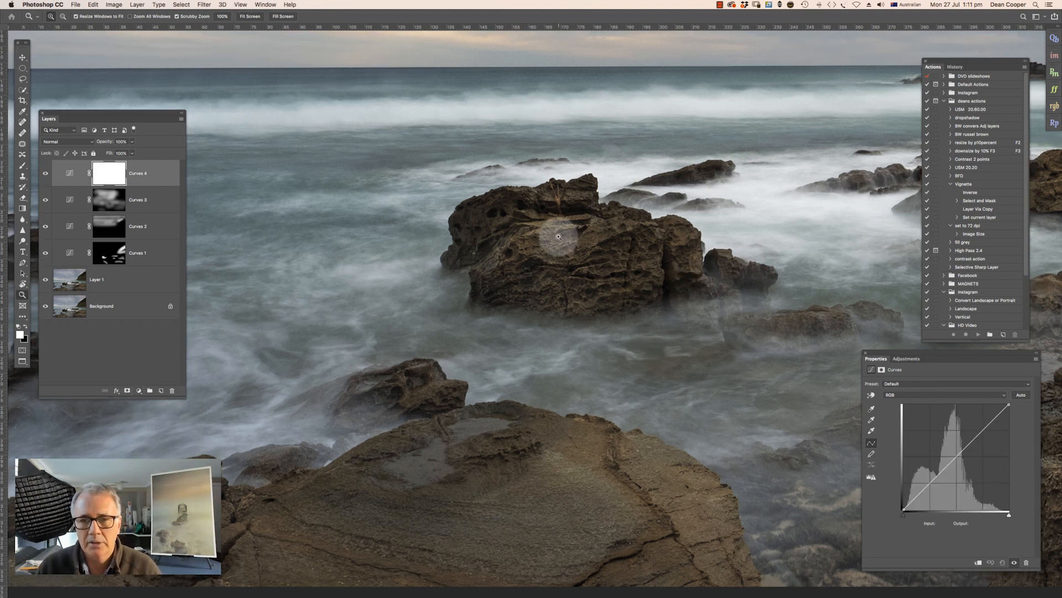
key(super+plus)
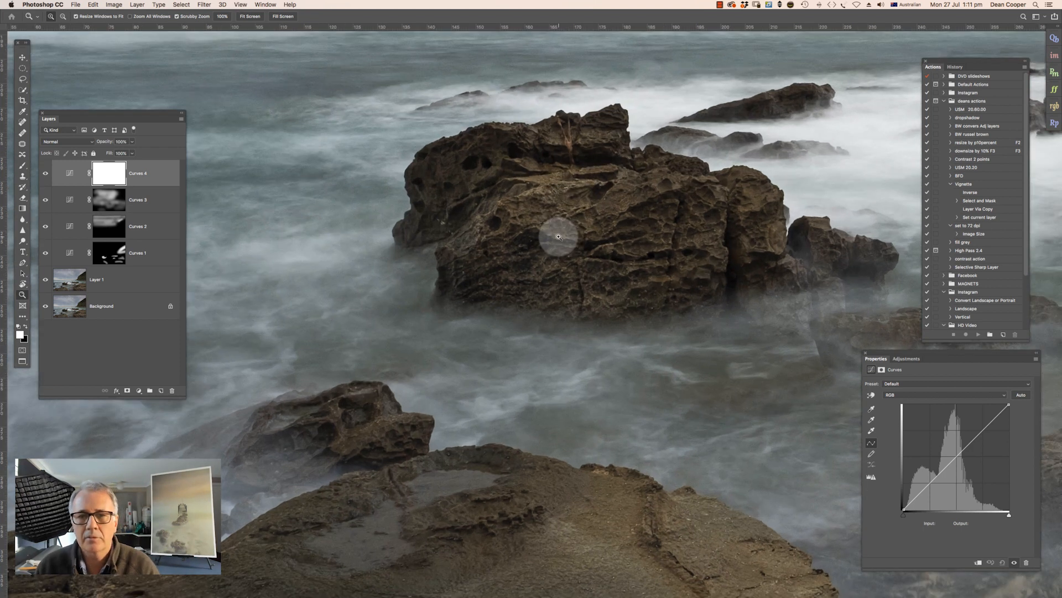
key(super+r)
drag(552, 244, 472, 270)
key(super+r)
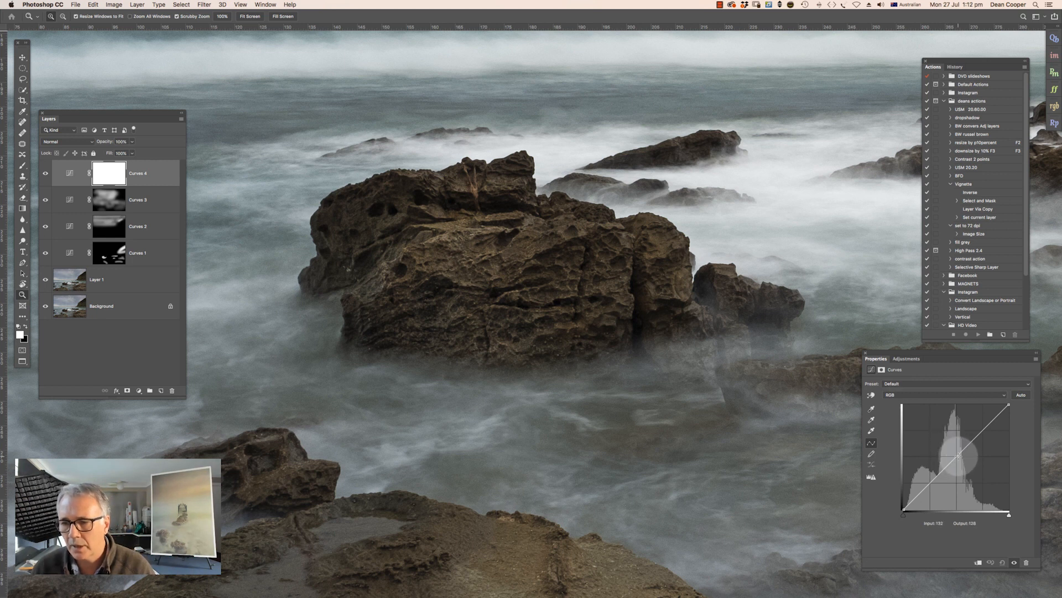
drag(955, 456, 978, 422)
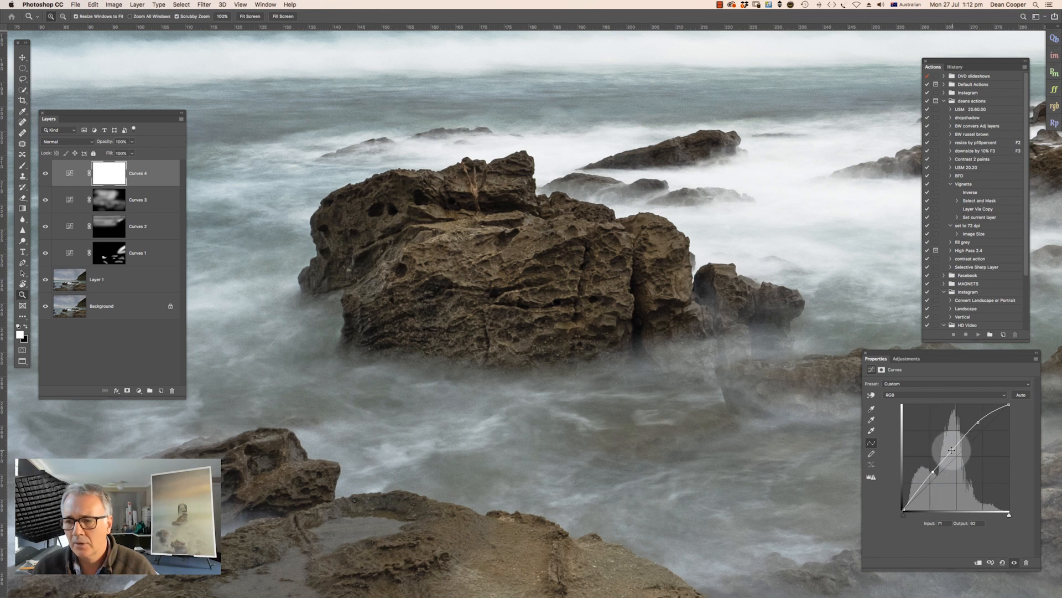
drag(950, 446, 951, 446)
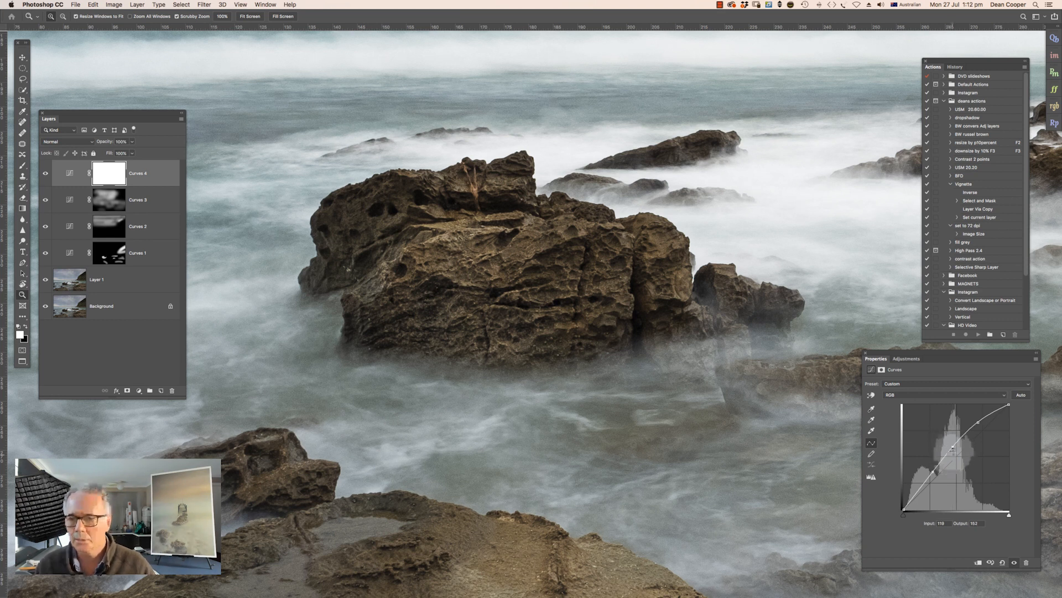
drag(950, 446, 933, 467)
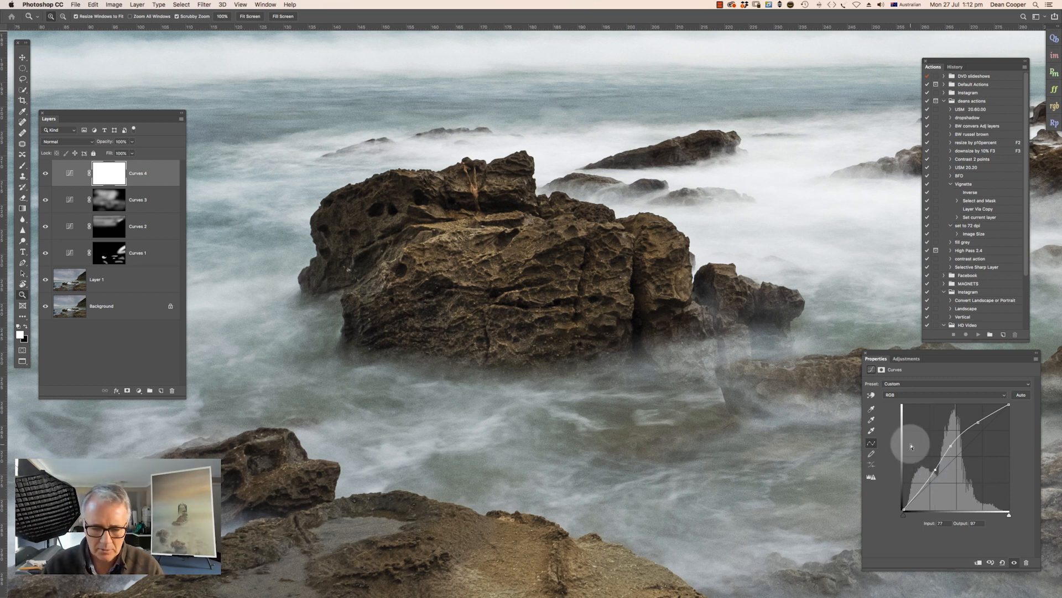
Invert the new curve's mask to black, paint white over the tall rock at 30% brush opacity, and compare with the adjustment hidden and shown.
key(super+i)
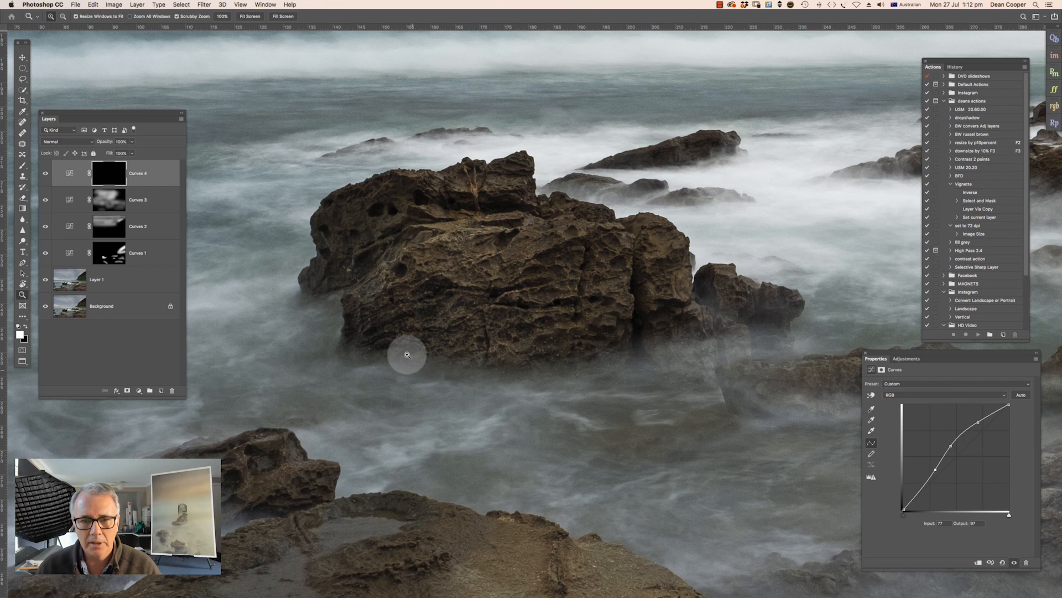
key(b)
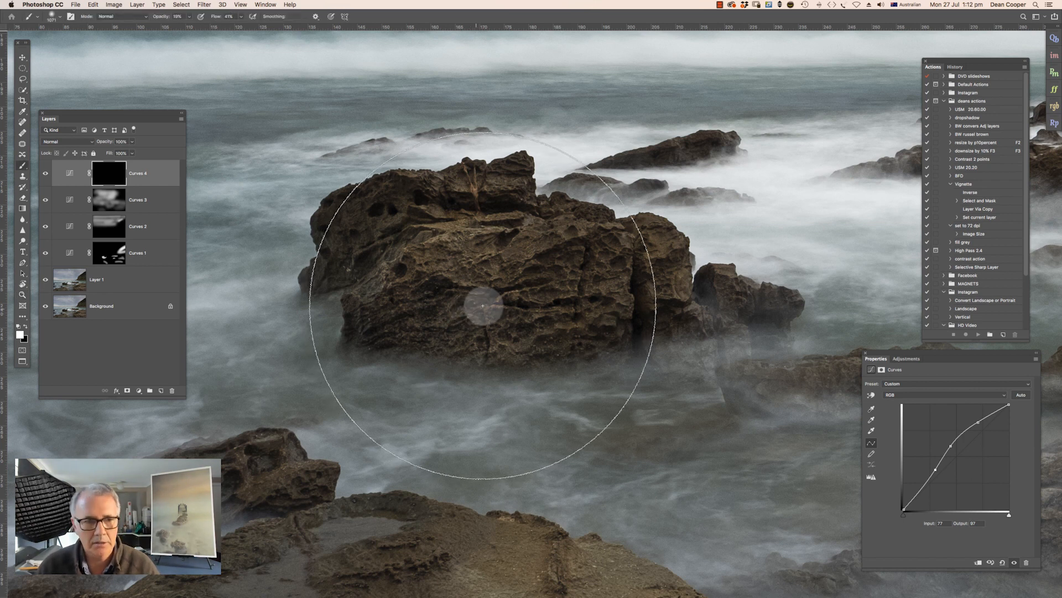
mouse_move(540, 302)
mouse_down()
mouse_move(384, 308)
mouse_move(399, 306)
mouse_up()
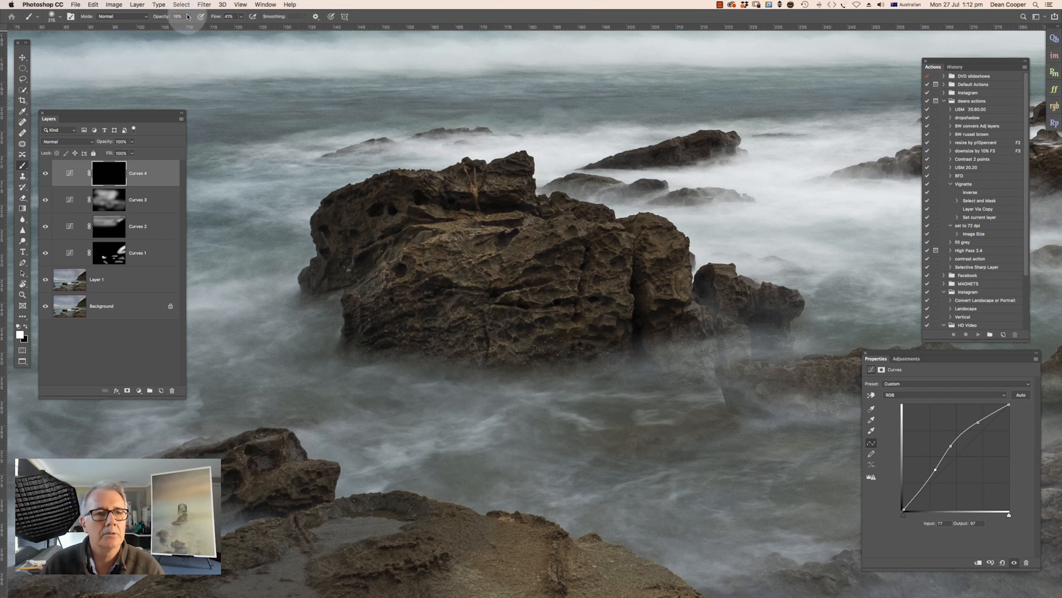
drag(189, 22, 205, 29)
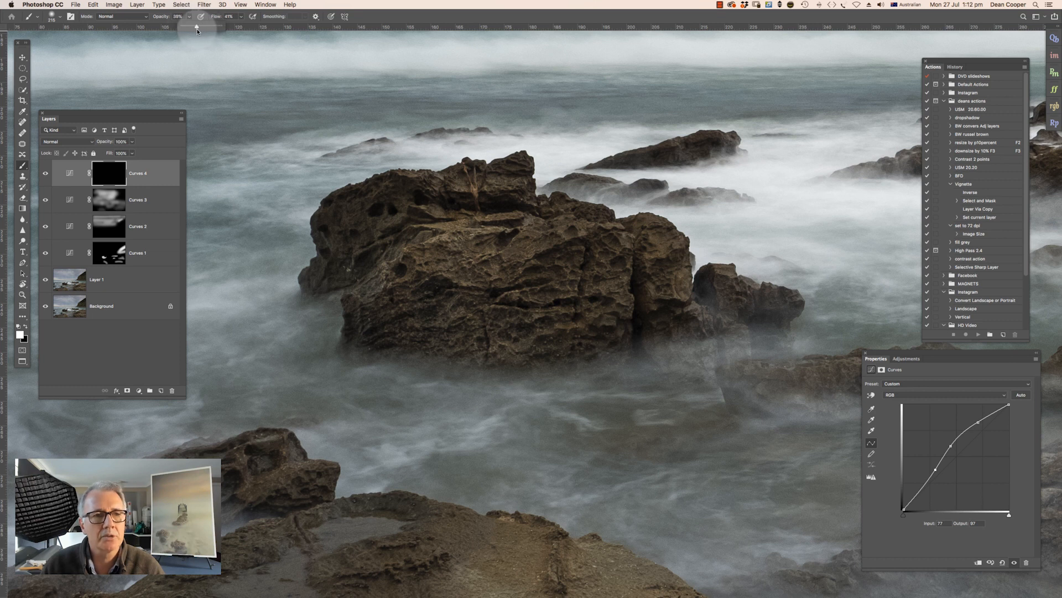
mouse_move(546, 313)
mouse_down()
mouse_move(409, 310)
mouse_move(555, 312)
mouse_move(553, 298)
mouse_move(414, 308)
mouse_move(539, 278)
mouse_move(473, 240)
mouse_move(379, 239)
mouse_move(511, 255)
mouse_move(367, 229)
mouse_move(429, 211)
mouse_move(521, 207)
mouse_move(423, 219)
mouse_move(492, 219)
mouse_move(604, 269)
mouse_move(527, 257)
mouse_move(647, 259)
mouse_move(589, 269)
mouse_move(568, 290)
mouse_move(641, 280)
mouse_move(539, 326)
mouse_move(593, 307)
mouse_move(494, 318)
mouse_move(425, 301)
mouse_move(414, 309)
mouse_move(378, 243)
mouse_move(370, 247)
mouse_move(392, 278)
mouse_move(493, 324)
mouse_move(431, 310)
mouse_move(584, 308)
mouse_move(554, 306)
mouse_move(631, 279)
mouse_move(647, 256)
mouse_move(573, 274)
mouse_move(517, 233)
mouse_move(471, 246)
mouse_move(492, 199)
mouse_move(446, 226)
mouse_move(459, 218)
mouse_move(438, 250)
mouse_move(478, 269)
mouse_move(552, 261)
mouse_move(473, 300)
mouse_move(631, 266)
mouse_move(503, 305)
mouse_move(547, 283)
mouse_up()
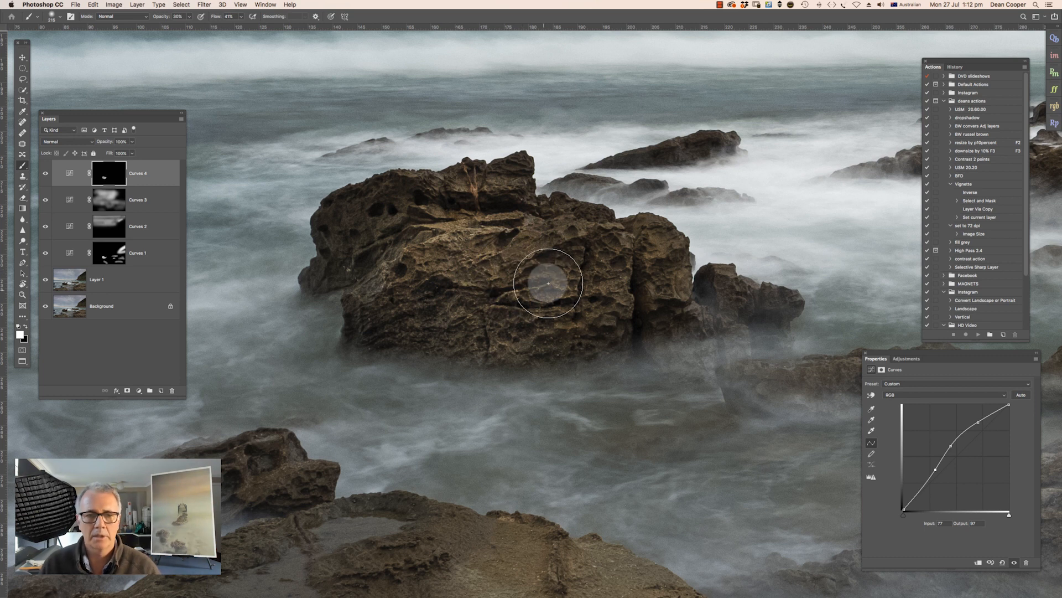
click(45, 175)
click(45, 175)
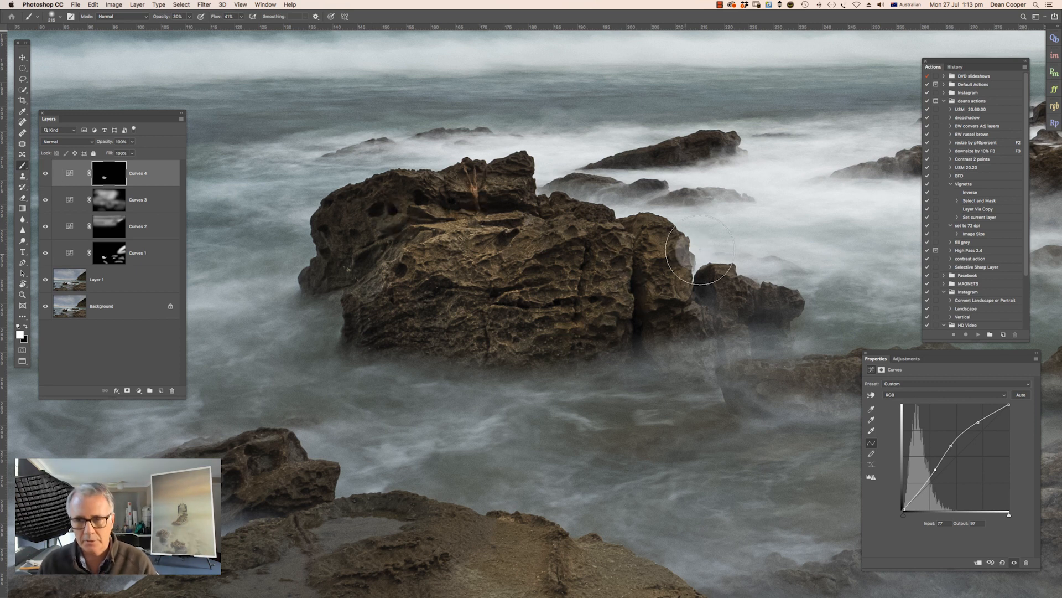
Lighten the long flat rock in the water by painting white over it on the Curves 4 mask.
drag(818, 238, 515, 304)
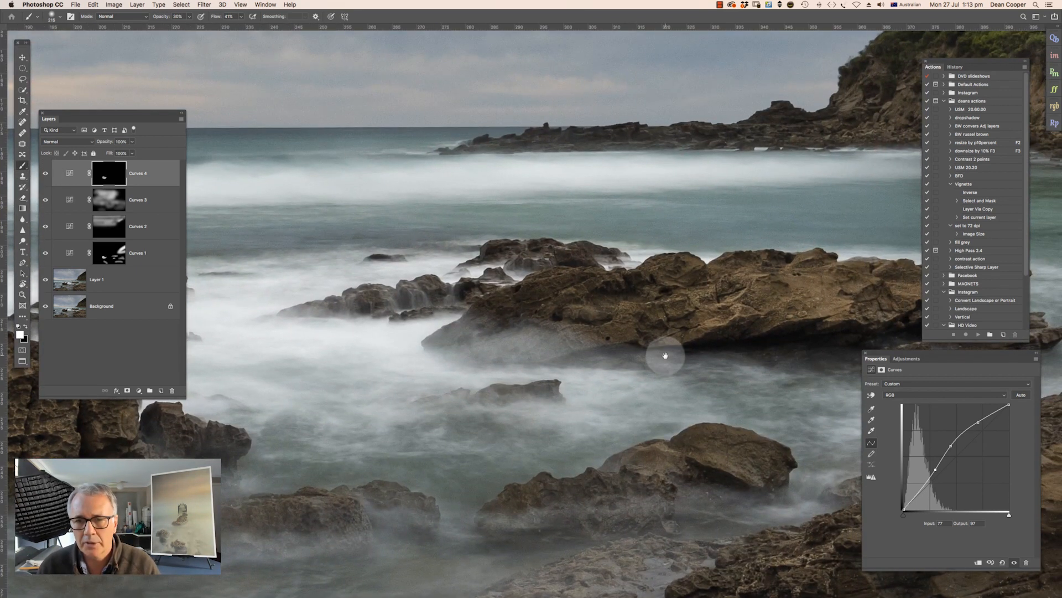
drag(661, 355, 462, 352)
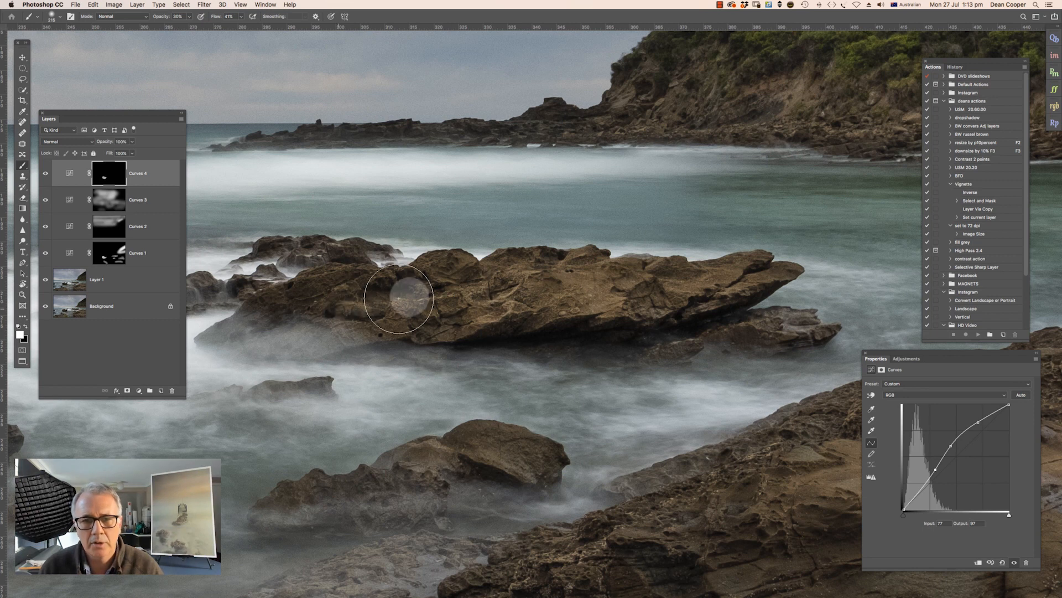
mouse_move(622, 287)
mouse_down()
mouse_move(723, 287)
mouse_move(719, 297)
mouse_move(572, 307)
mouse_move(694, 302)
mouse_move(663, 307)
mouse_move(477, 310)
mouse_move(531, 292)
mouse_move(270, 316)
mouse_move(728, 307)
mouse_move(623, 316)
mouse_move(712, 303)
mouse_move(591, 304)
mouse_move(623, 318)
mouse_move(592, 356)
mouse_move(517, 288)
mouse_move(442, 291)
mouse_up()
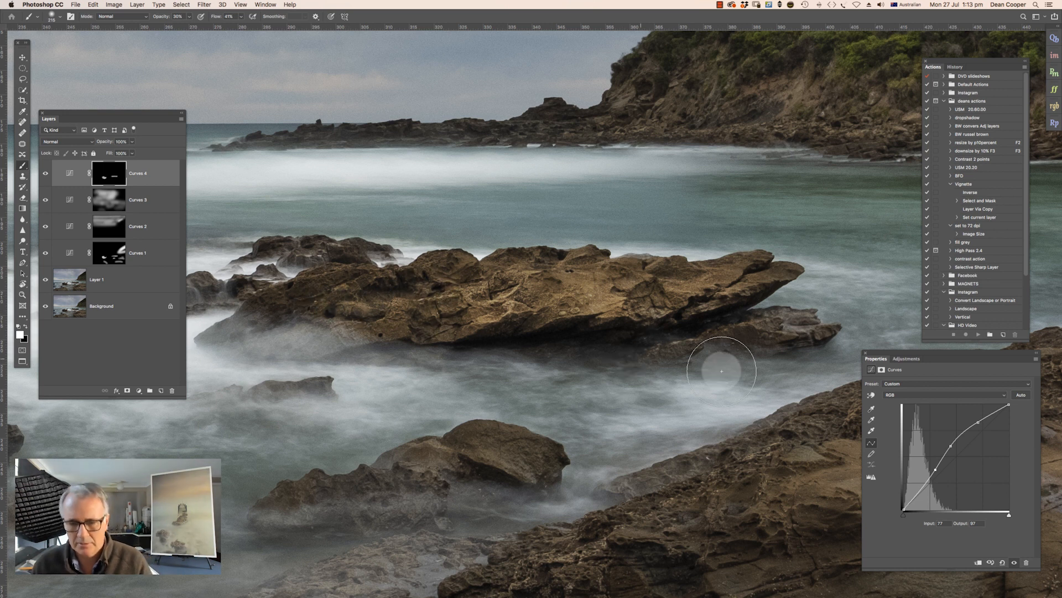
Paint white on the Curves 4 mask over the large foreground rock shelf on the right of the photo, using a larger brush.
drag(775, 382, 512, 12)
key(super+minus)
key(super+minus)
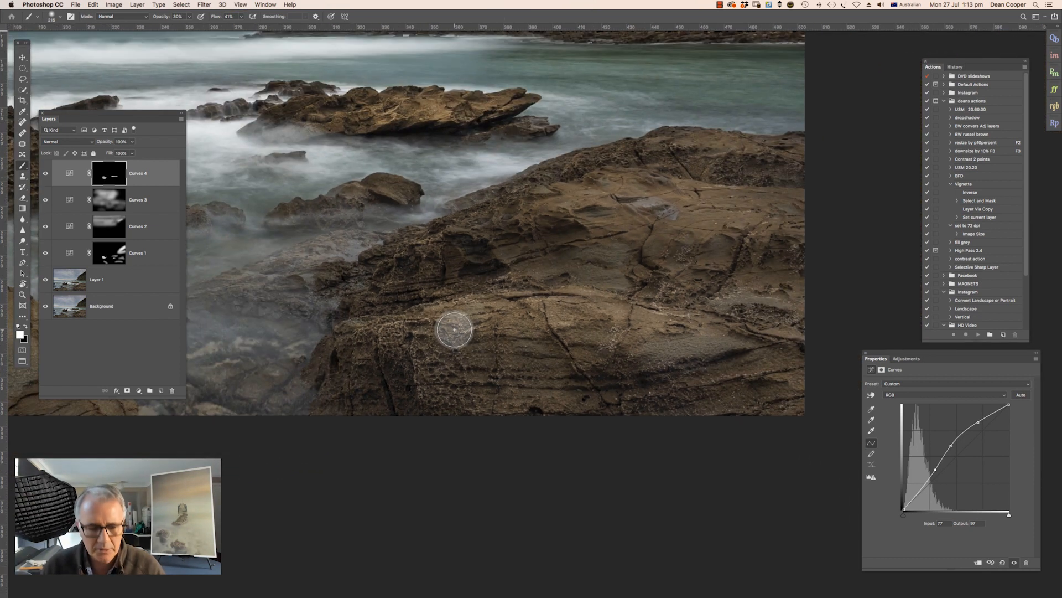
mouse_move(483, 324)
mouse_down()
mouse_move(662, 320)
mouse_move(570, 214)
mouse_move(659, 207)
mouse_move(735, 226)
mouse_up()
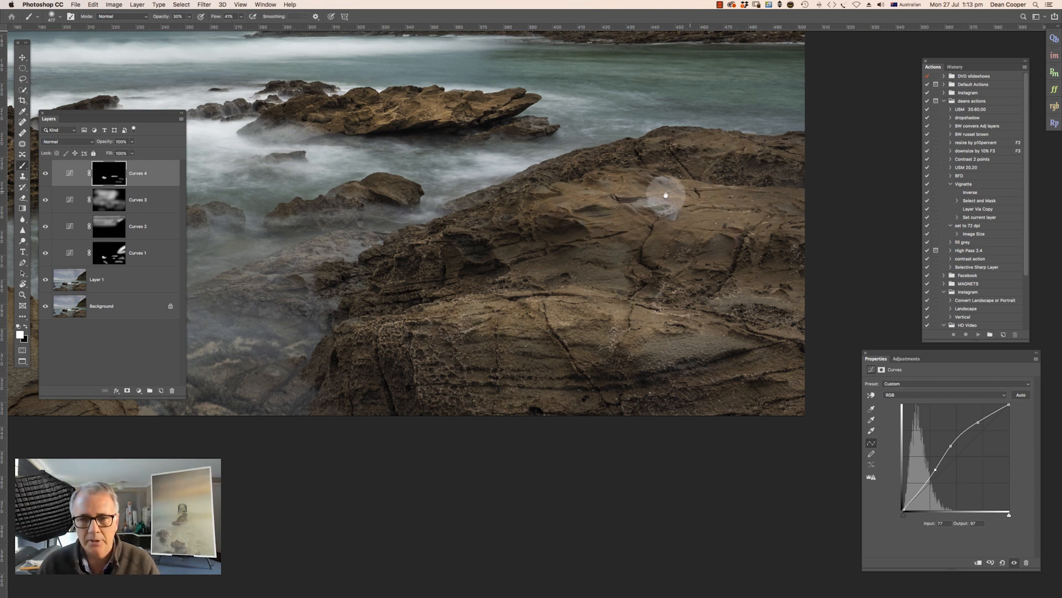
drag(664, 196, 487, 277)
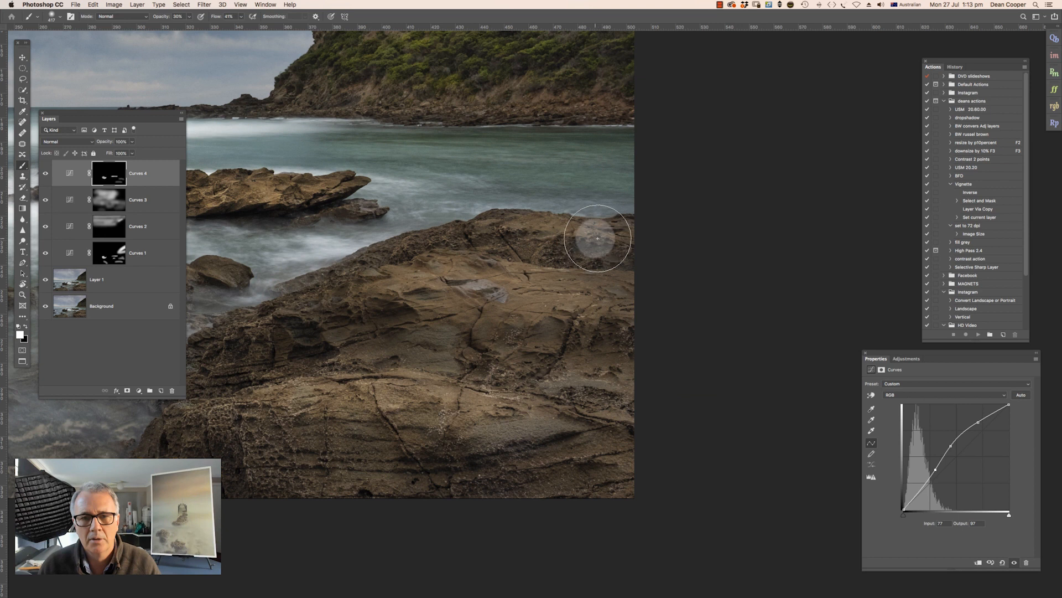
drag(433, 348, 479, 341)
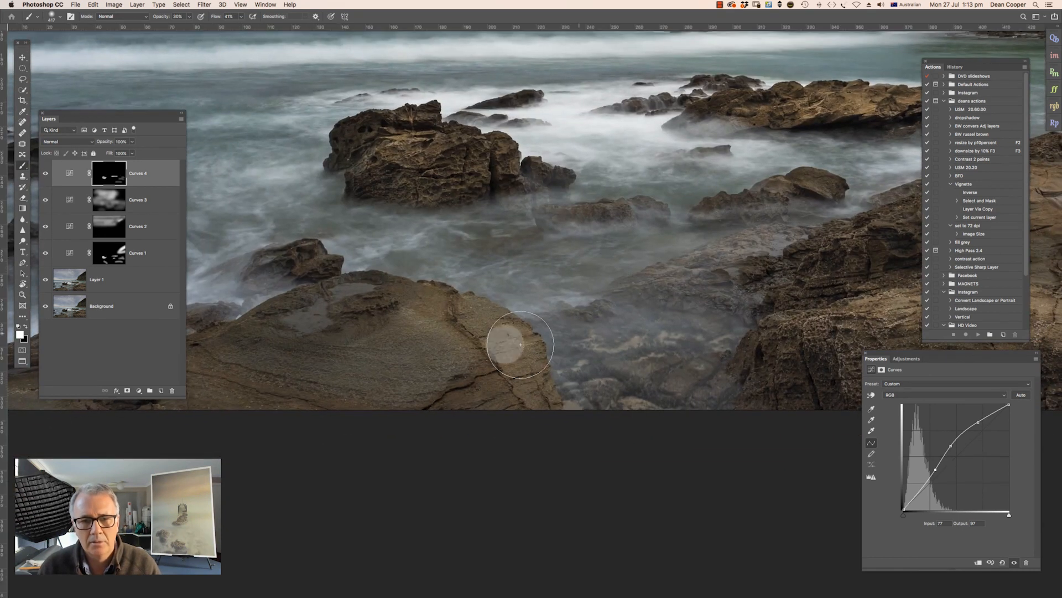
Paint white on the Curves 4 mask over the rounded foreground rock on the left of the photo.
mouse_move(481, 338)
mouse_down()
mouse_move(479, 350)
mouse_move(446, 332)
mouse_move(398, 330)
mouse_move(511, 367)
mouse_up()
key(super+z)
key(super+minus)
key(super+minus)
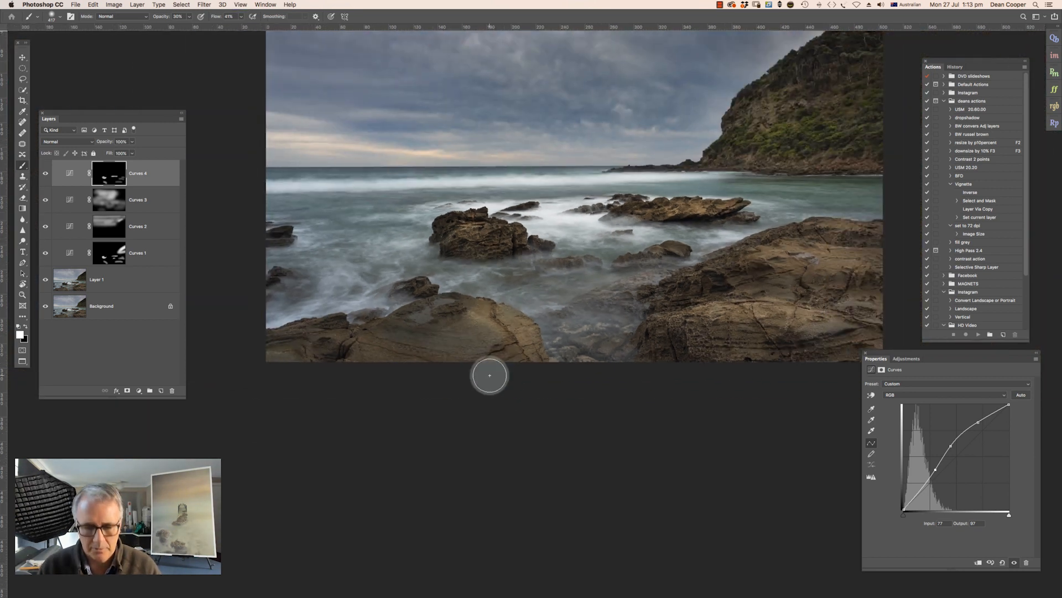
Compare the whole photo with the Curves 4 adjustment repeatedly hidden and shown.
key(super+plus)
key(super+0)
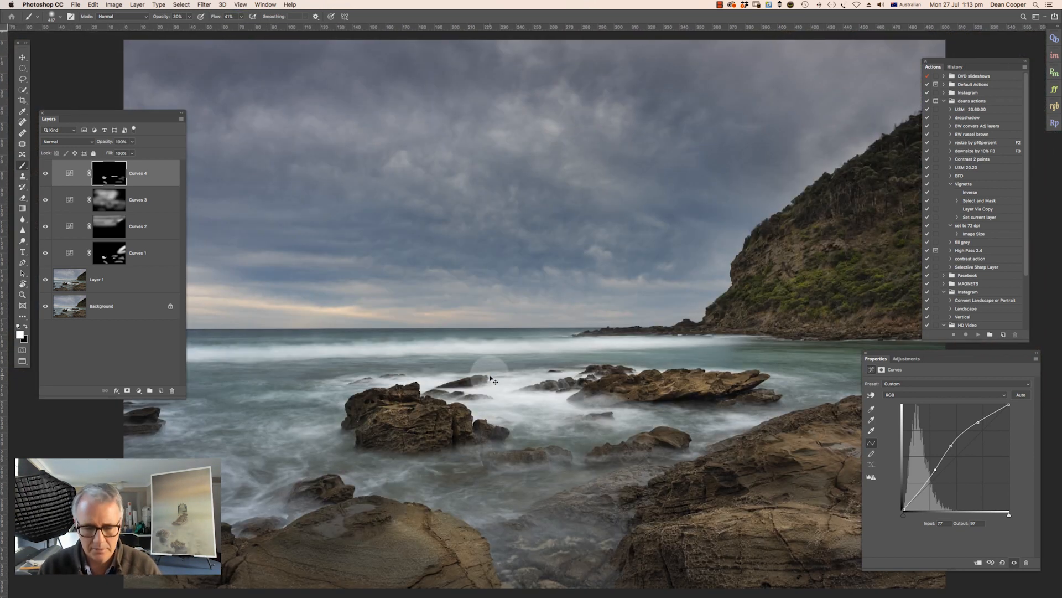
key(super+minus)
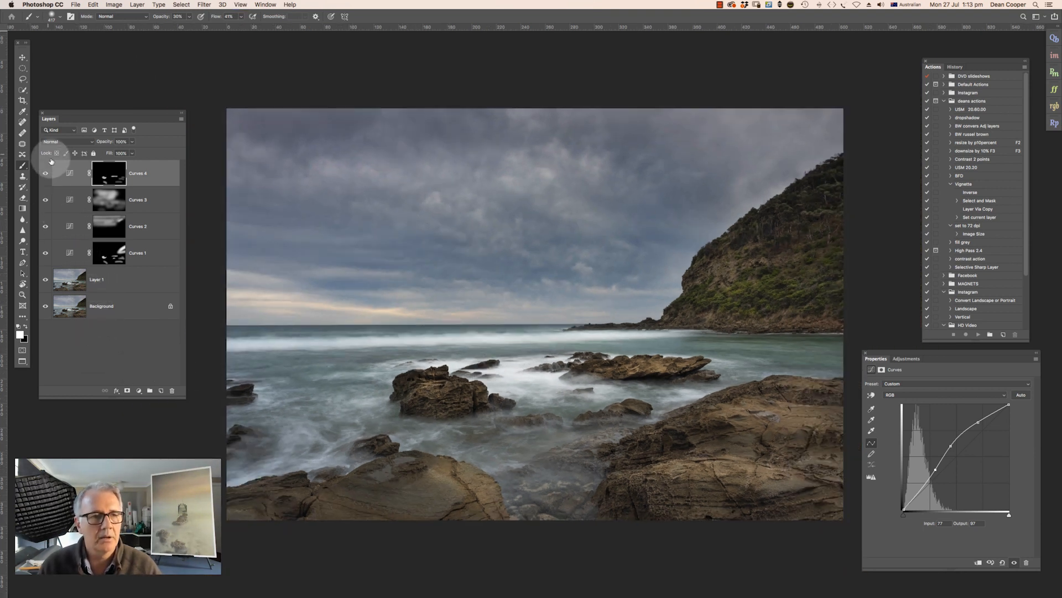
click(45, 175)
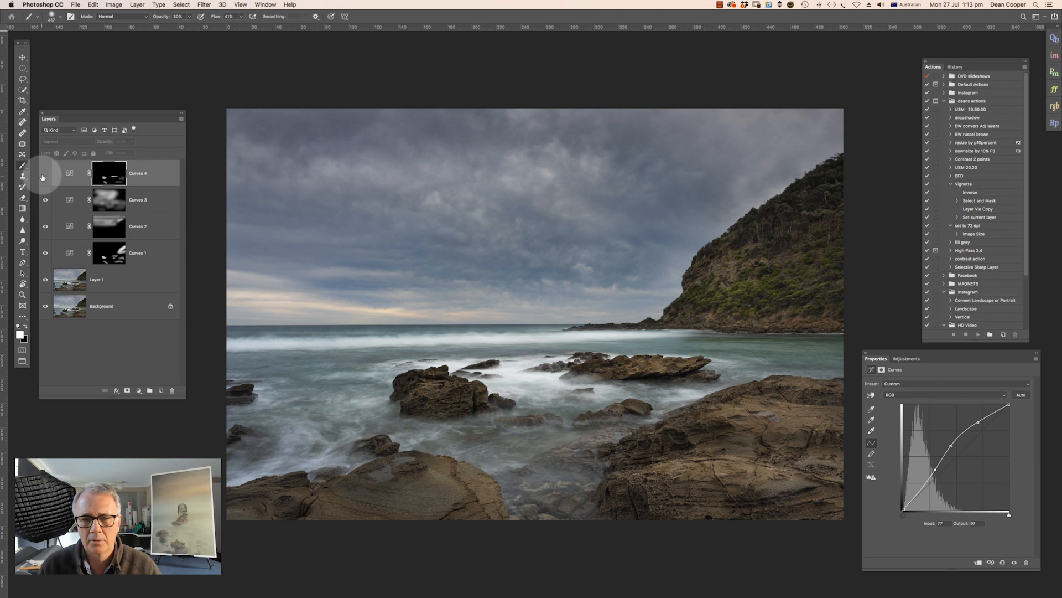
click(42, 176)
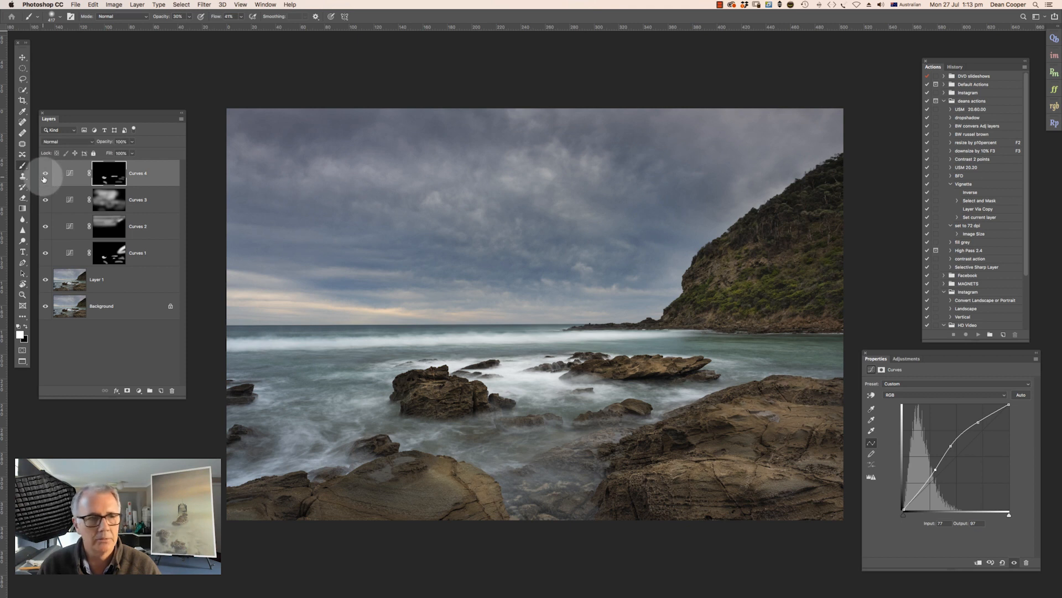
click(45, 175)
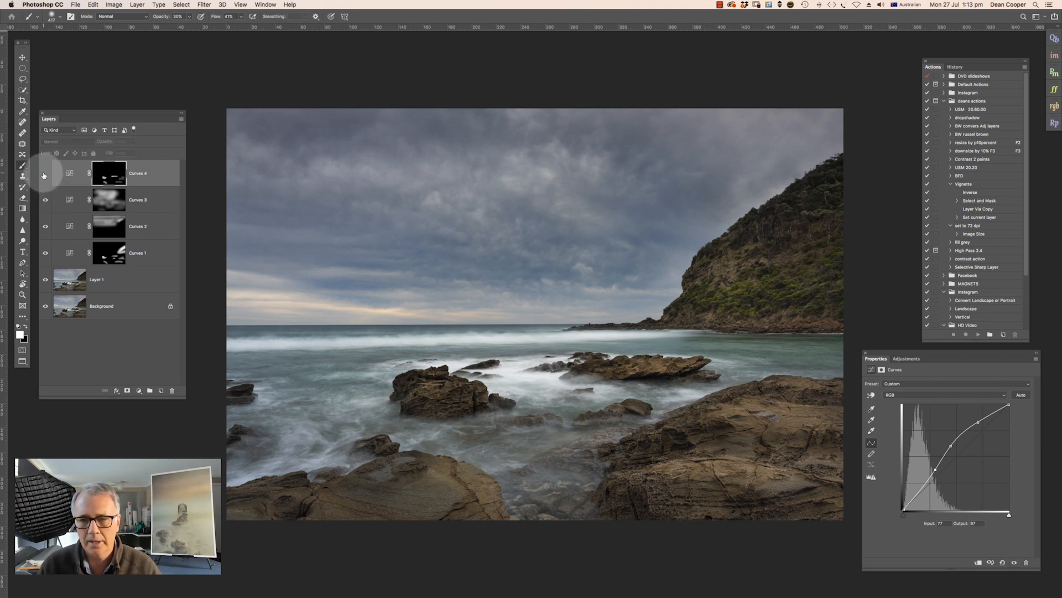
click(45, 175)
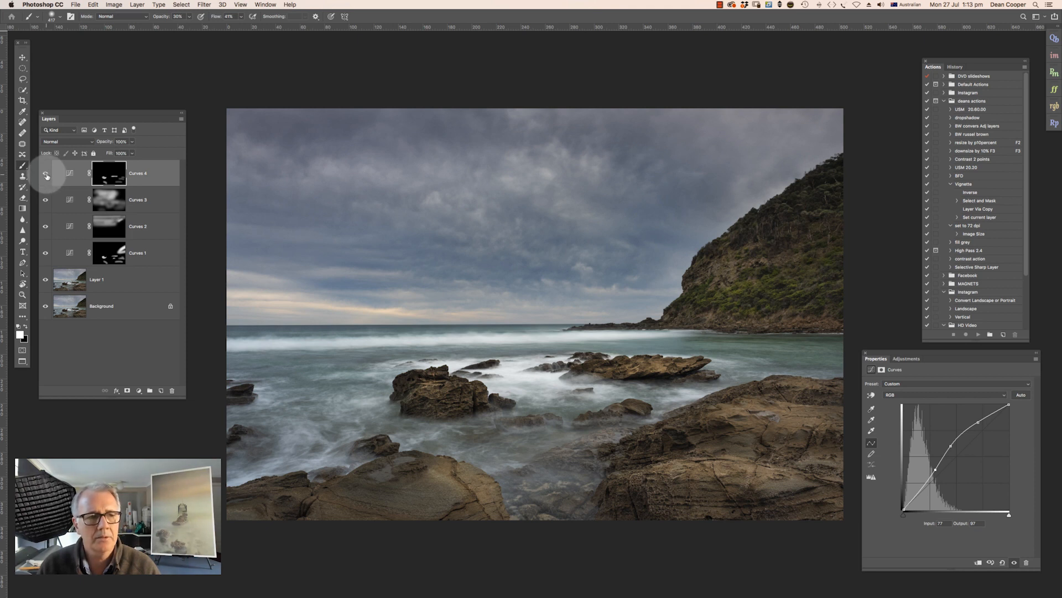
click(45, 175)
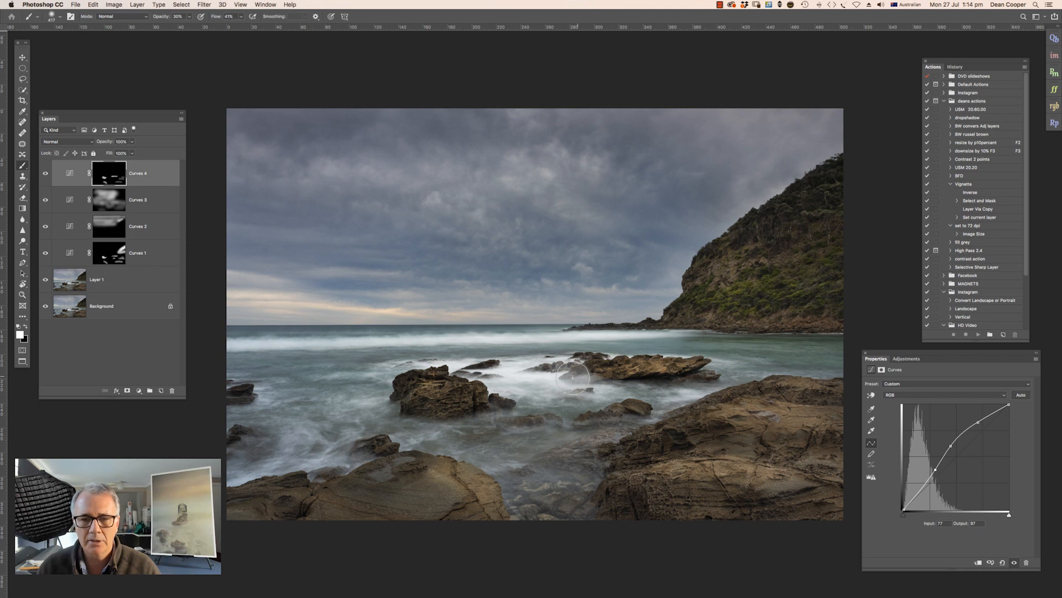
click(45, 176)
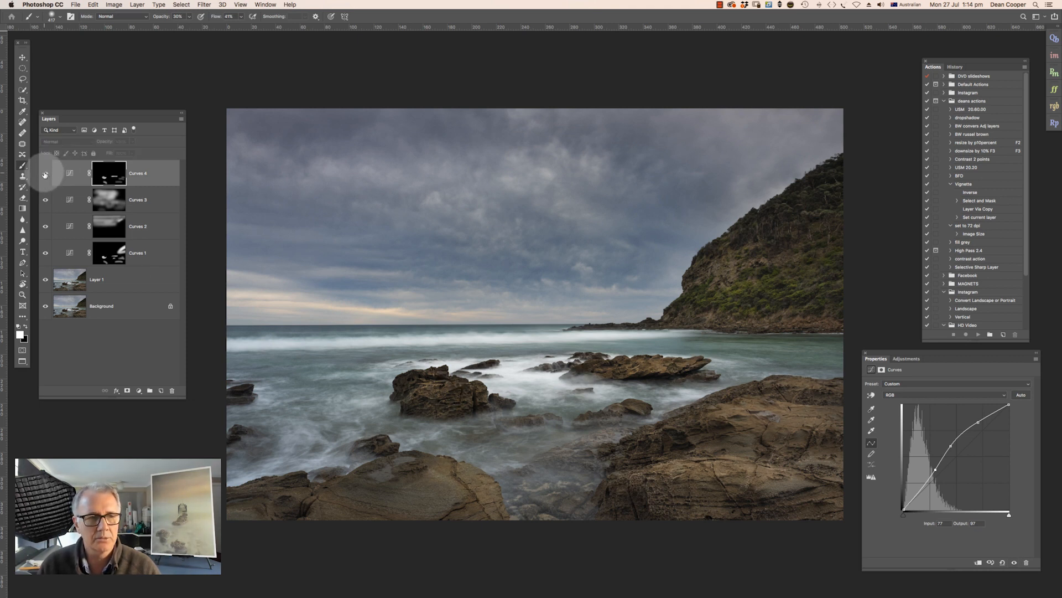
click(45, 174)
click(43, 174)
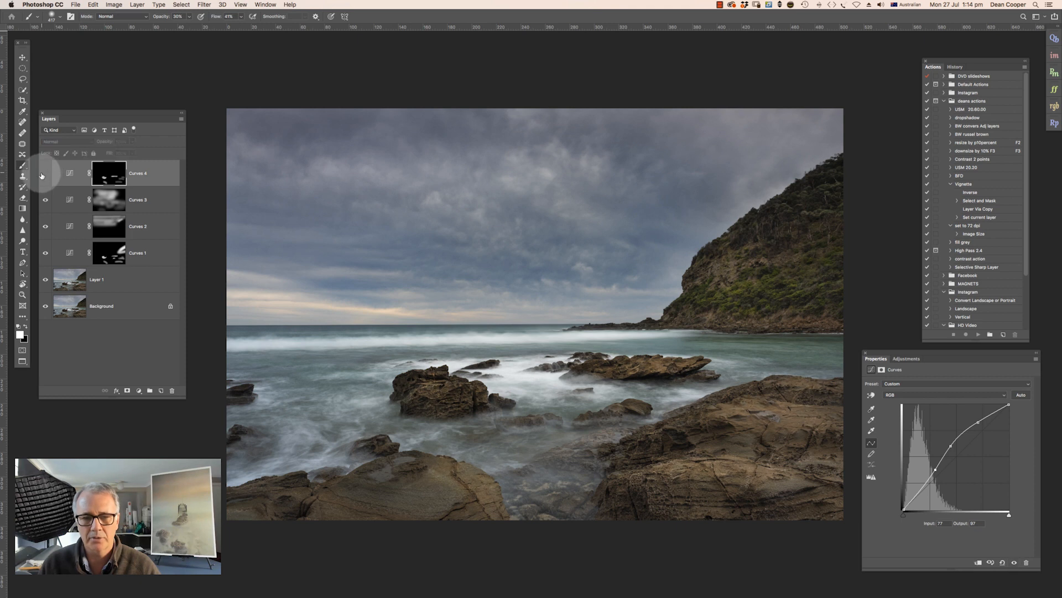
click(44, 176)
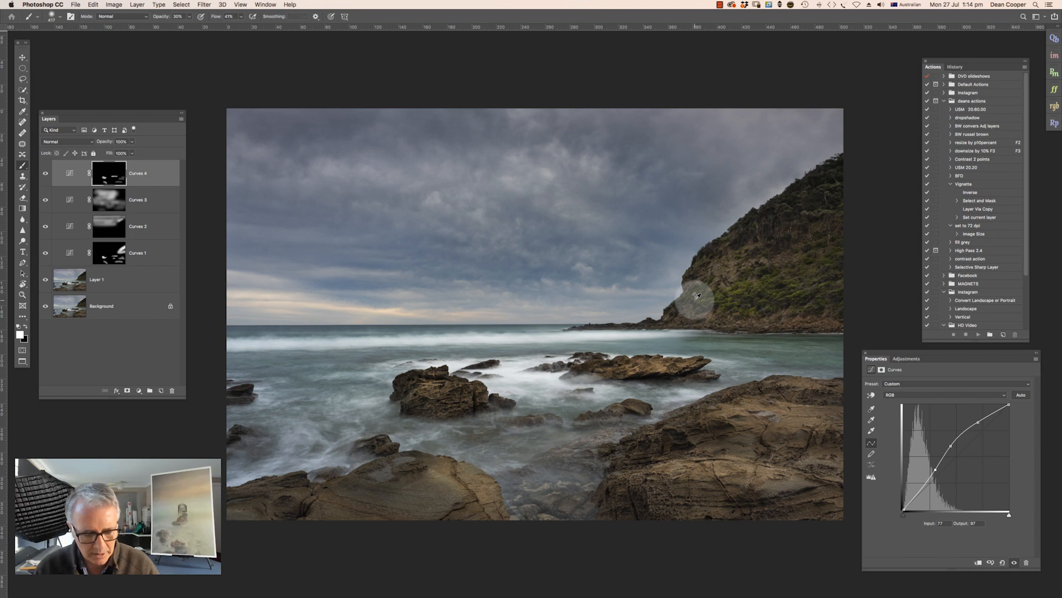
Stamp all visible layers into a new top layer and draw a large elliptical selection around the middle of the photo.
key(super+alt+shift+e)
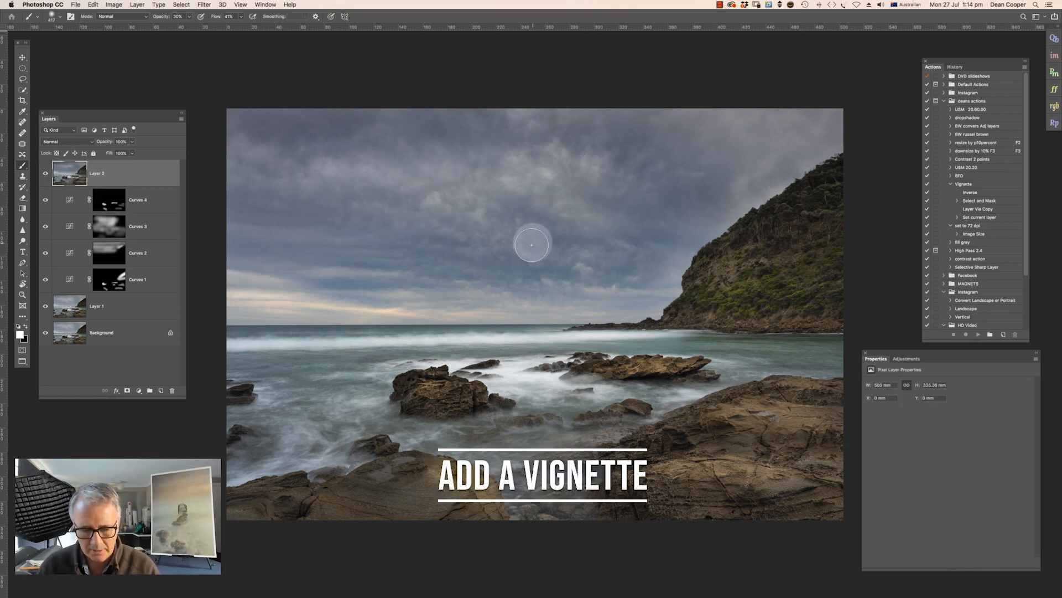
key(m)
mouse_move(287, 158)
mouse_down()
mouse_move(372, 217)
mouse_move(687, 346)
mouse_move(808, 437)
mouse_move(800, 486)
mouse_up()
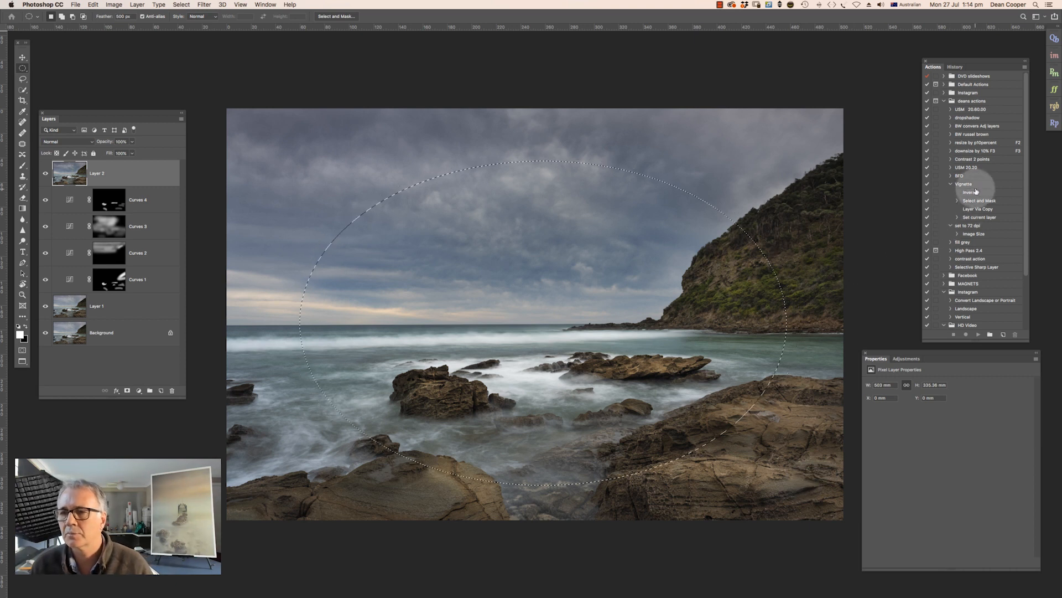
Run the Vignette action on the elliptical selection and reduce the resulting vignette layer's opacity to 53%.
click(980, 334)
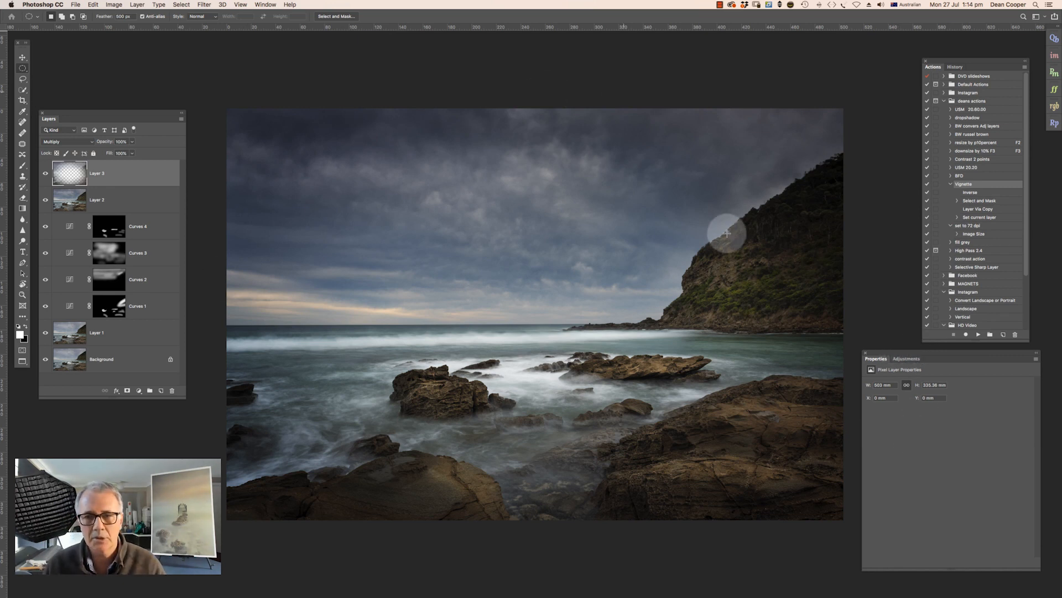
click(133, 142)
drag(133, 154, 119, 154)
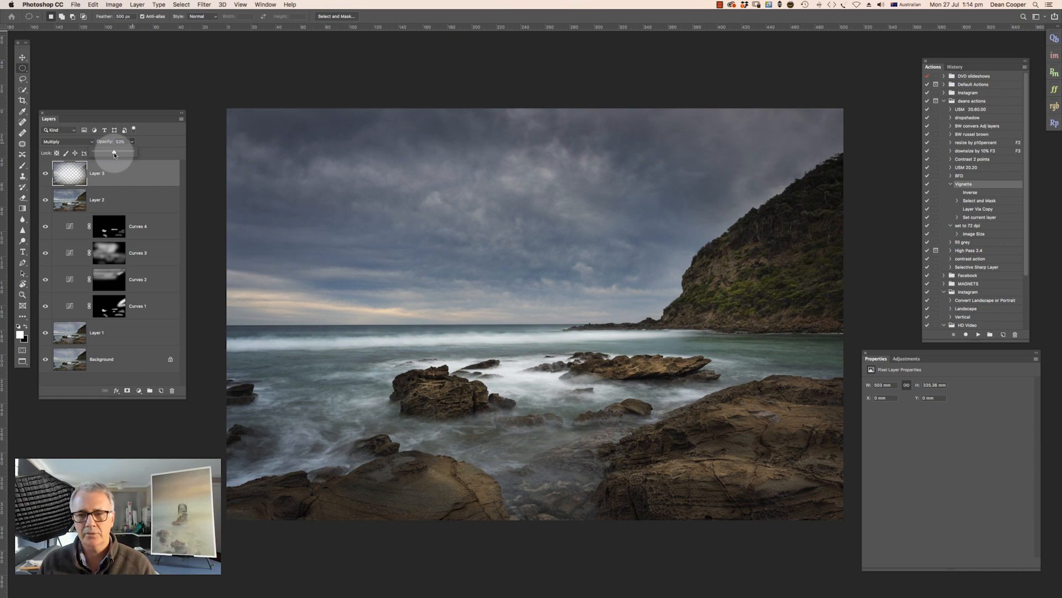
Compare the photo with the vignette layer repeatedly hidden and shown.
click(44, 174)
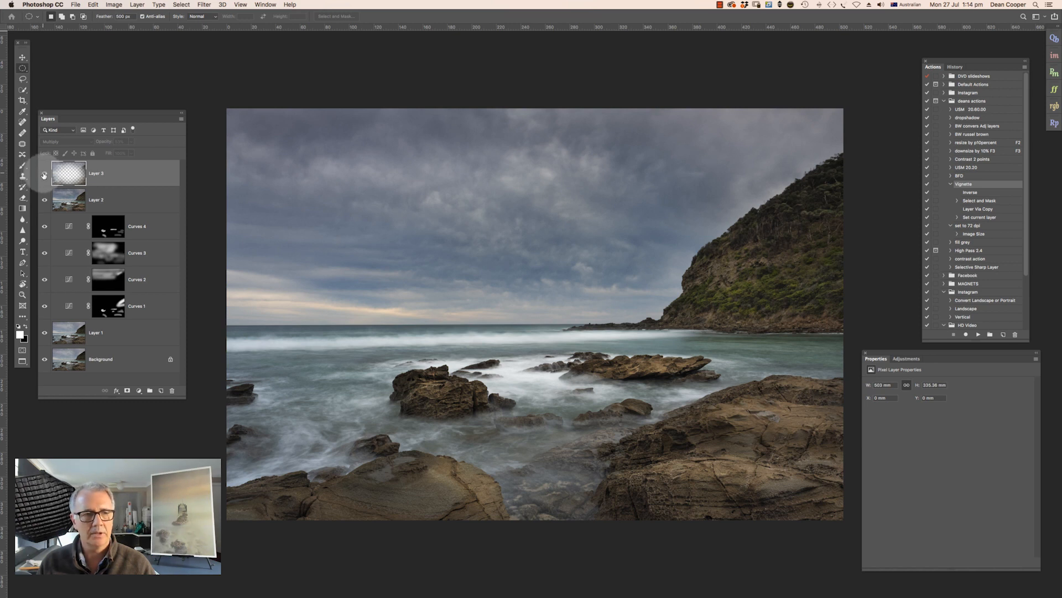
click(44, 174)
click(44, 175)
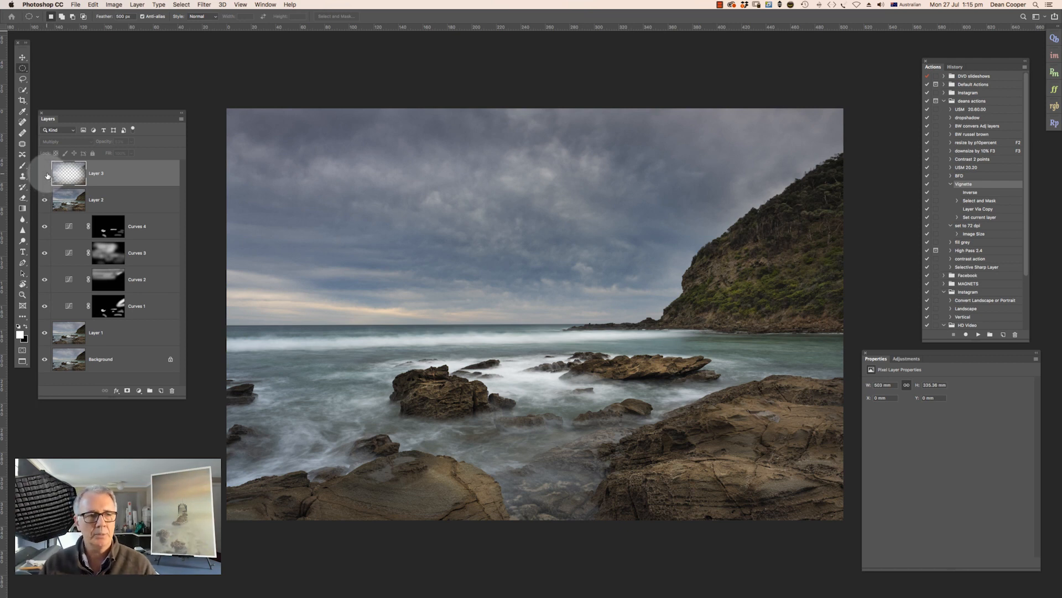
click(44, 174)
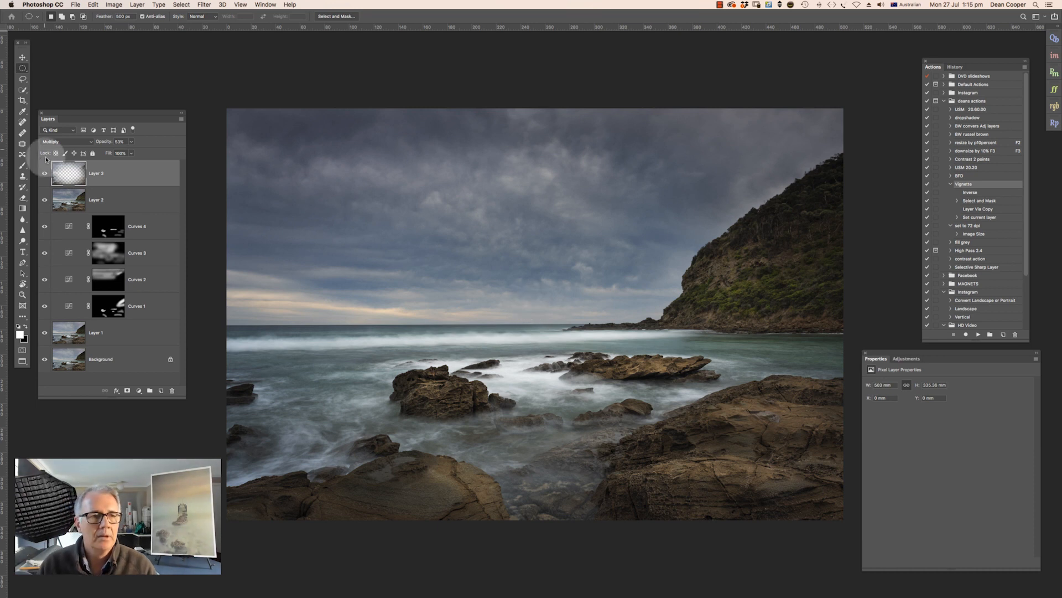
click(45, 175)
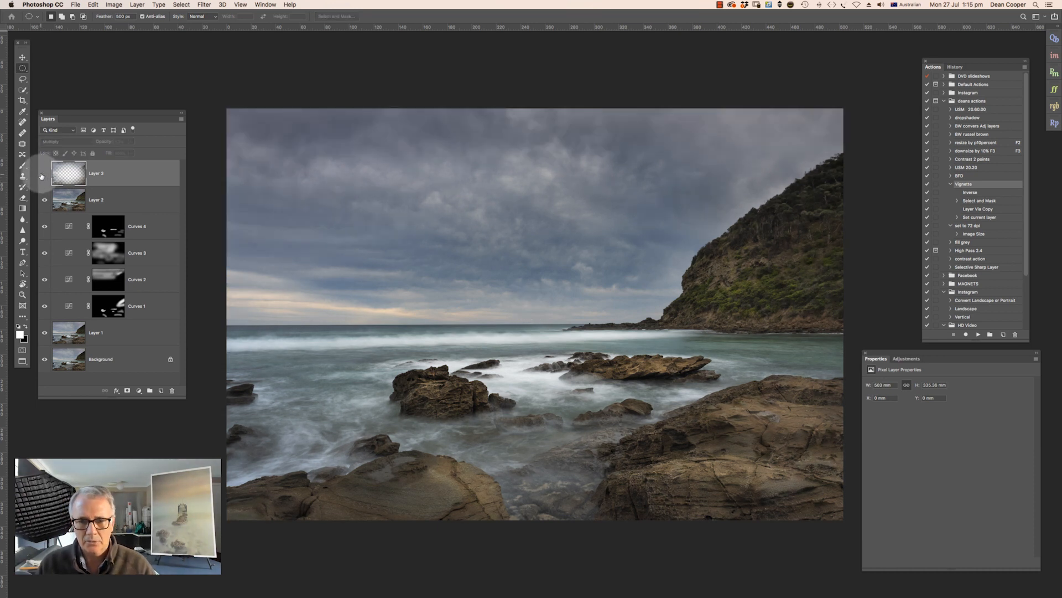
click(43, 174)
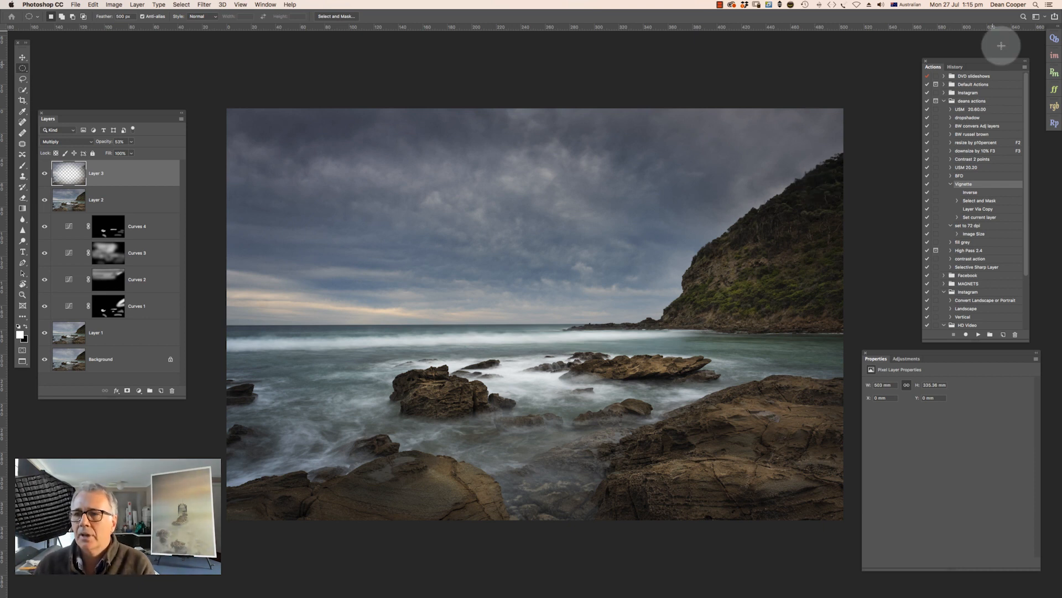
Compare the original opened photo with the finished edit twice using the history states, ending on the latest opacity change.
click(957, 67)
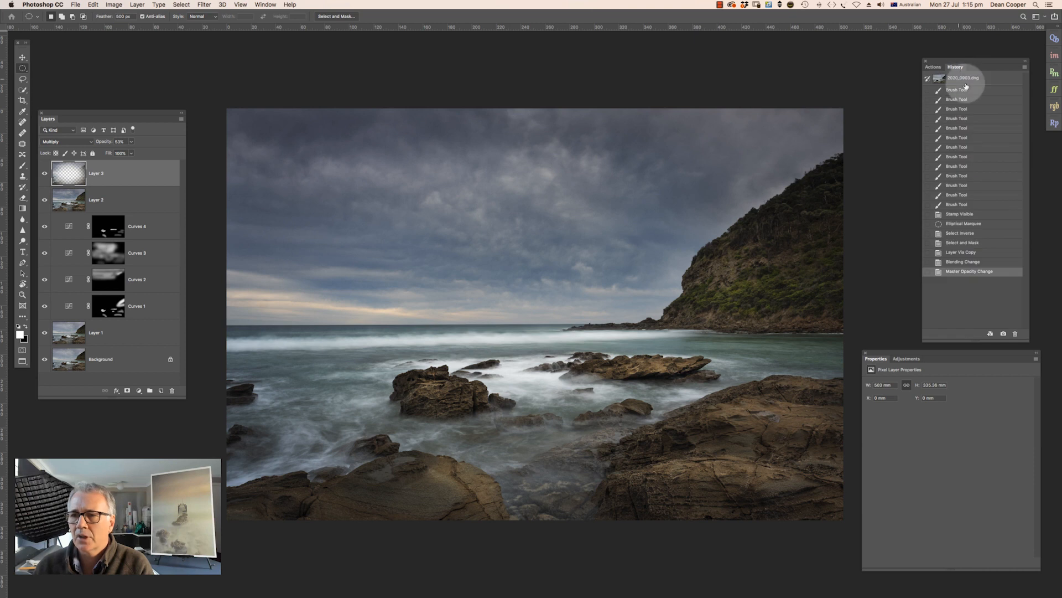
click(996, 80)
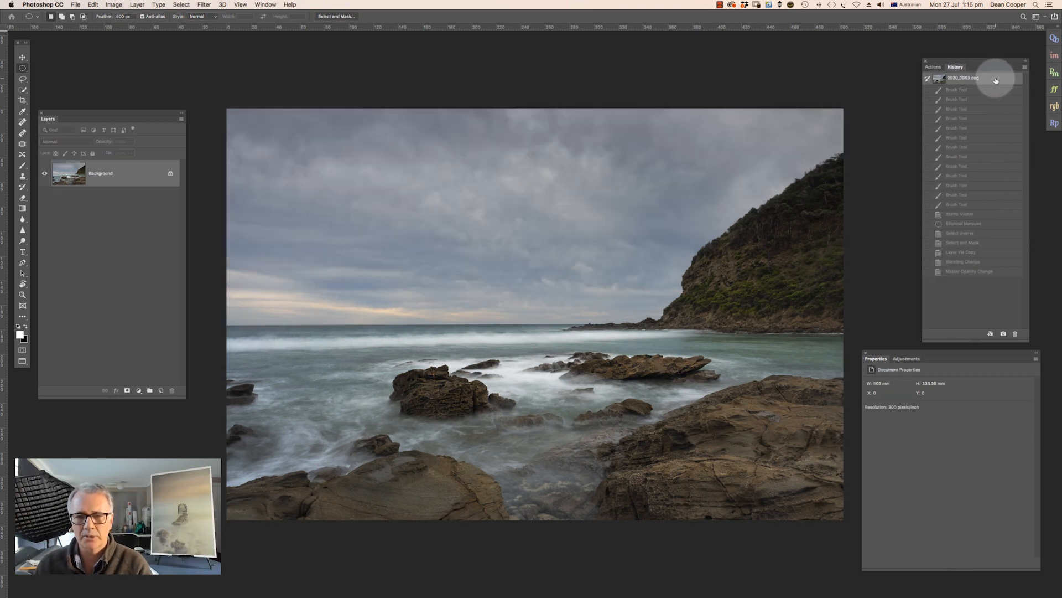
click(995, 271)
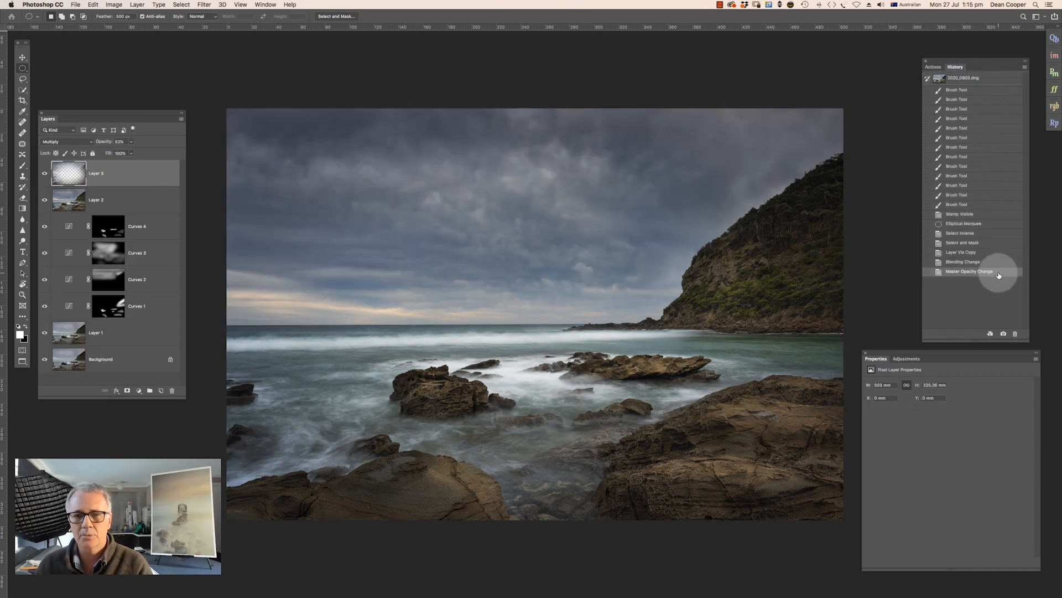
click(999, 80)
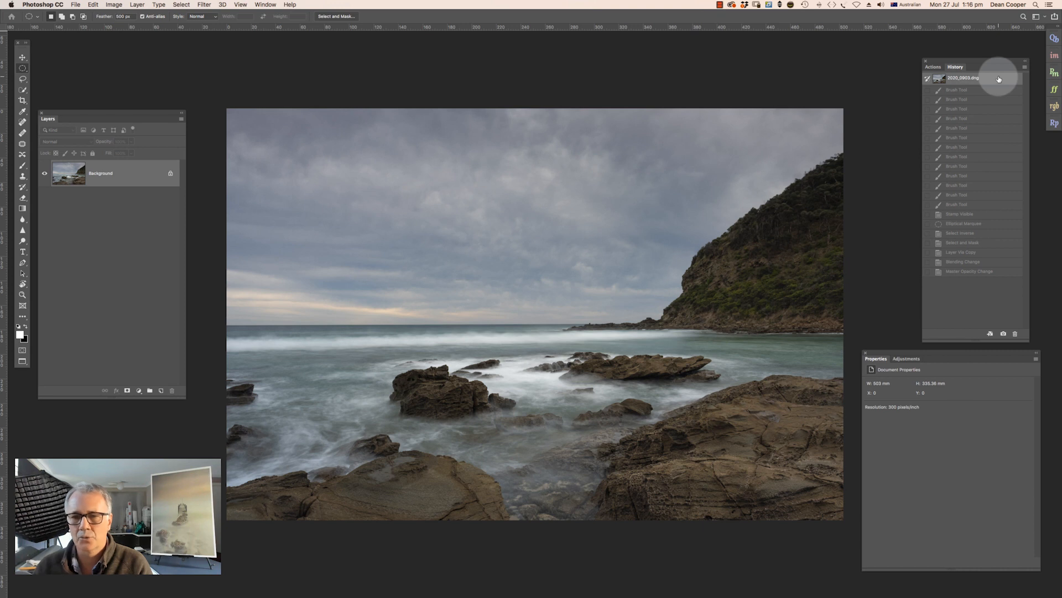
click(998, 272)
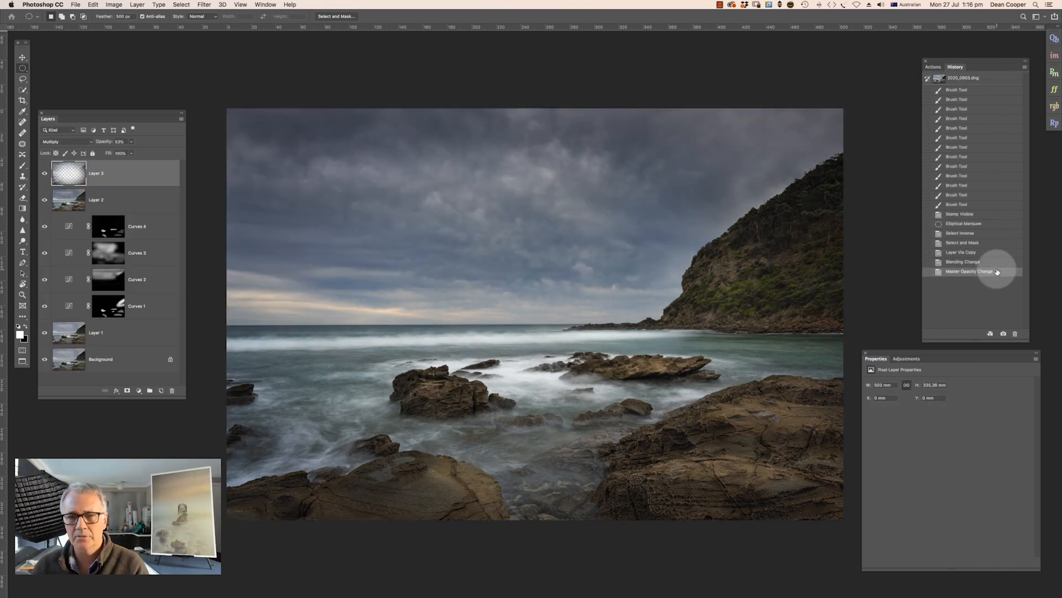